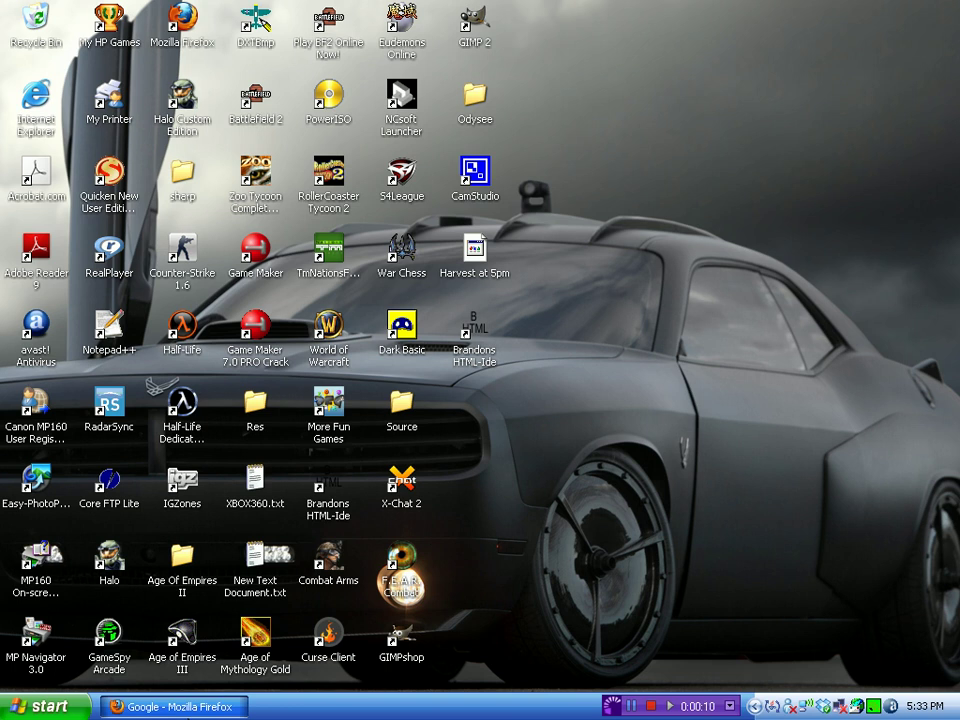
Restore the Firefox window showing the Google home page from the taskbar.
click(172, 706)
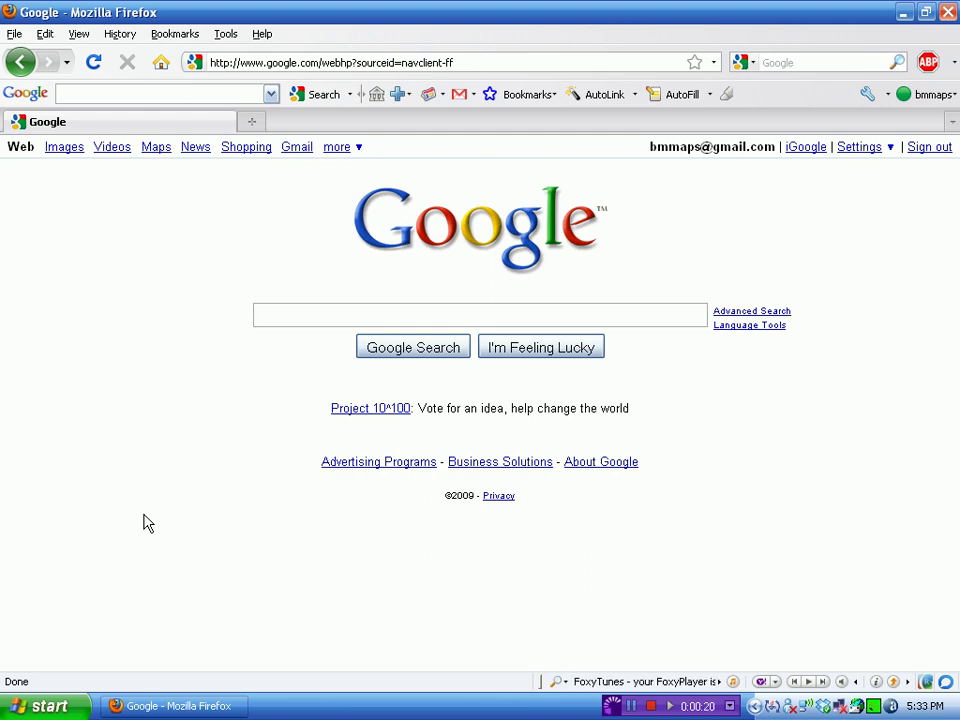
Load trillian.im in the Firefox address bar.
click(514, 62)
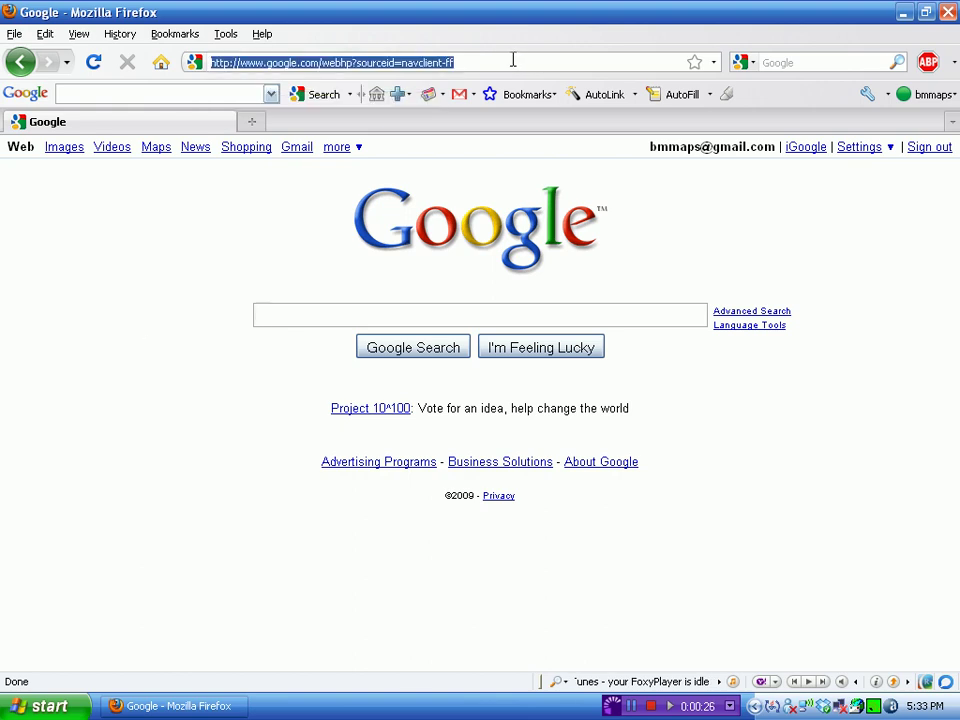
text(trillian.)
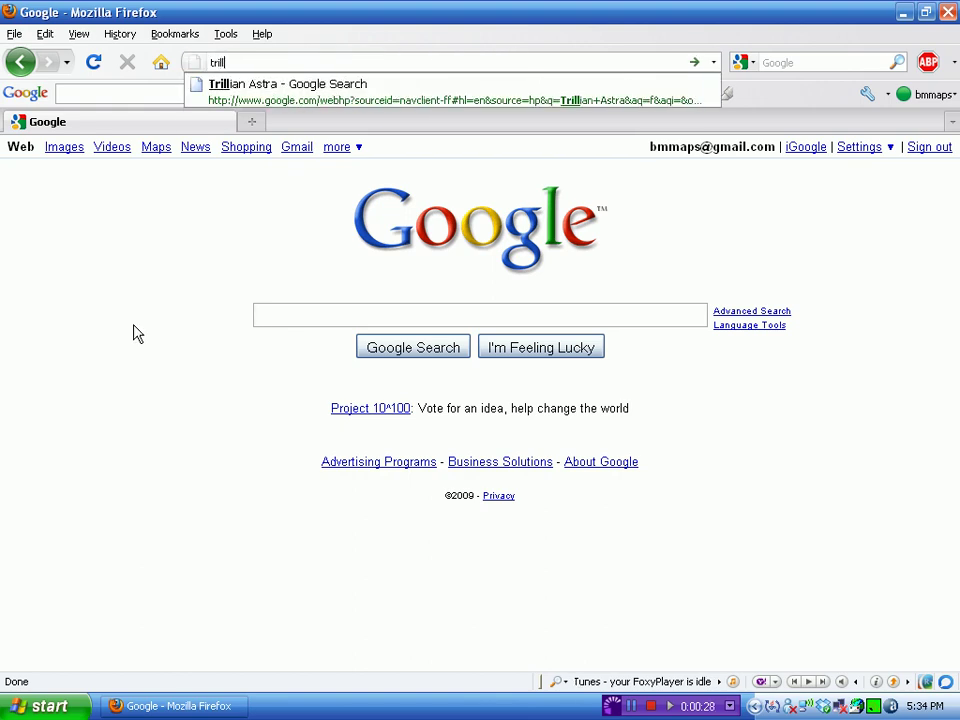
text(im)
key(Return)
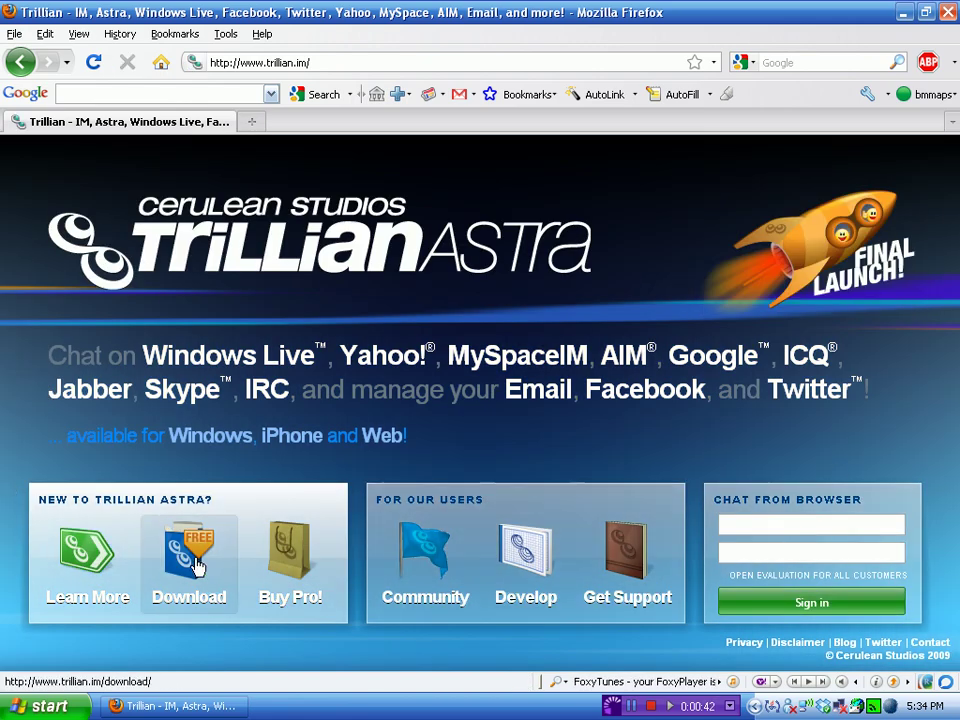
Download Trillian Astra for Windows through Download.com's Download Now page.
click(189, 555)
scroll(480, 489, down, 3)
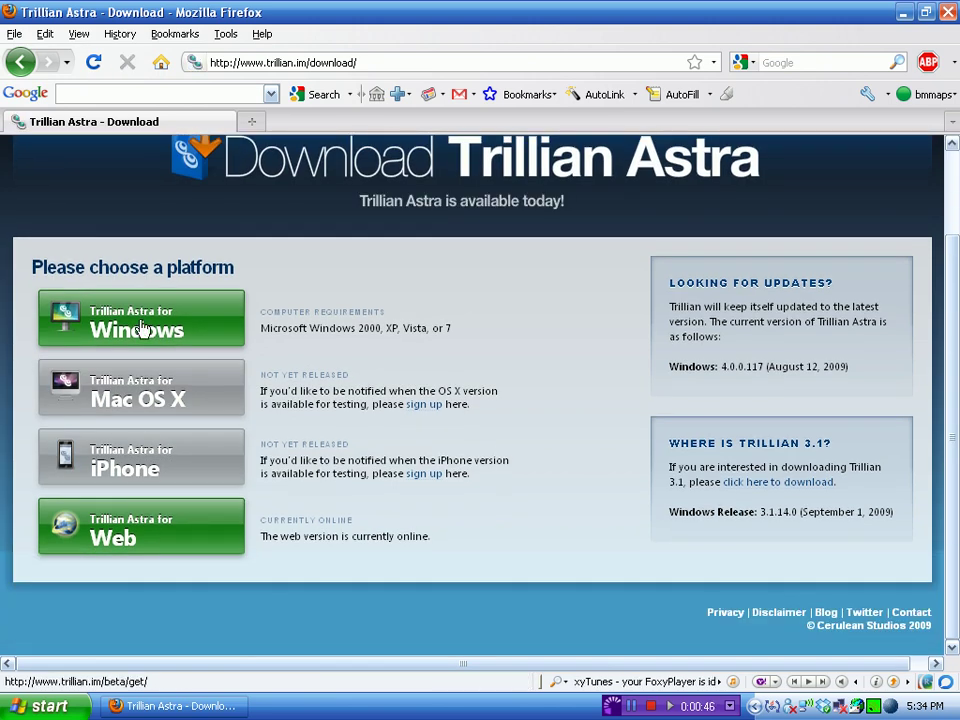
click(141, 335)
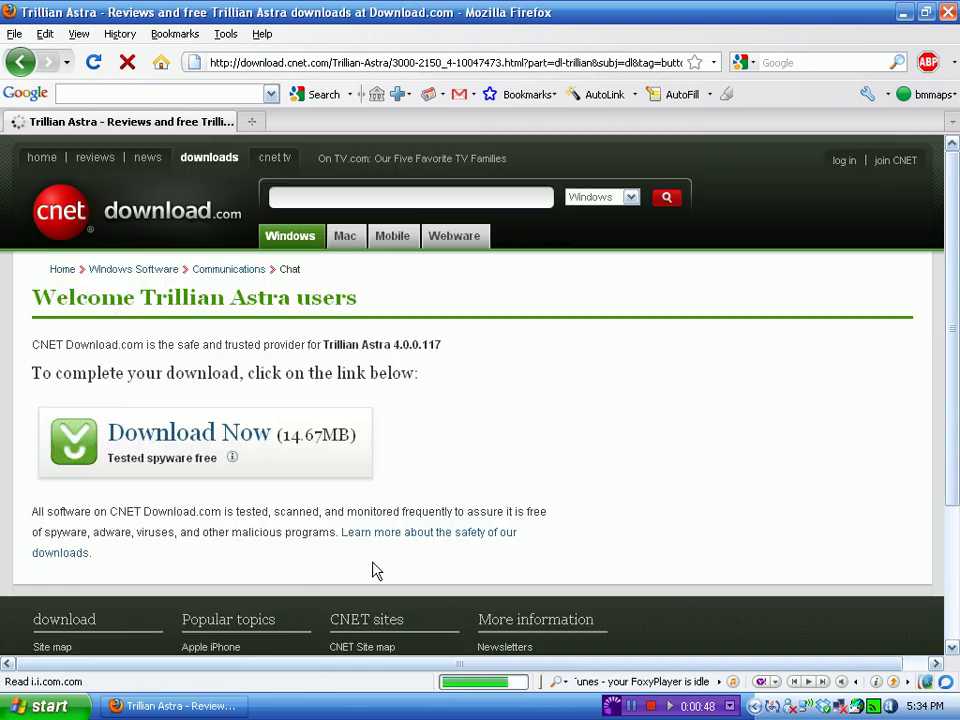
click(175, 440)
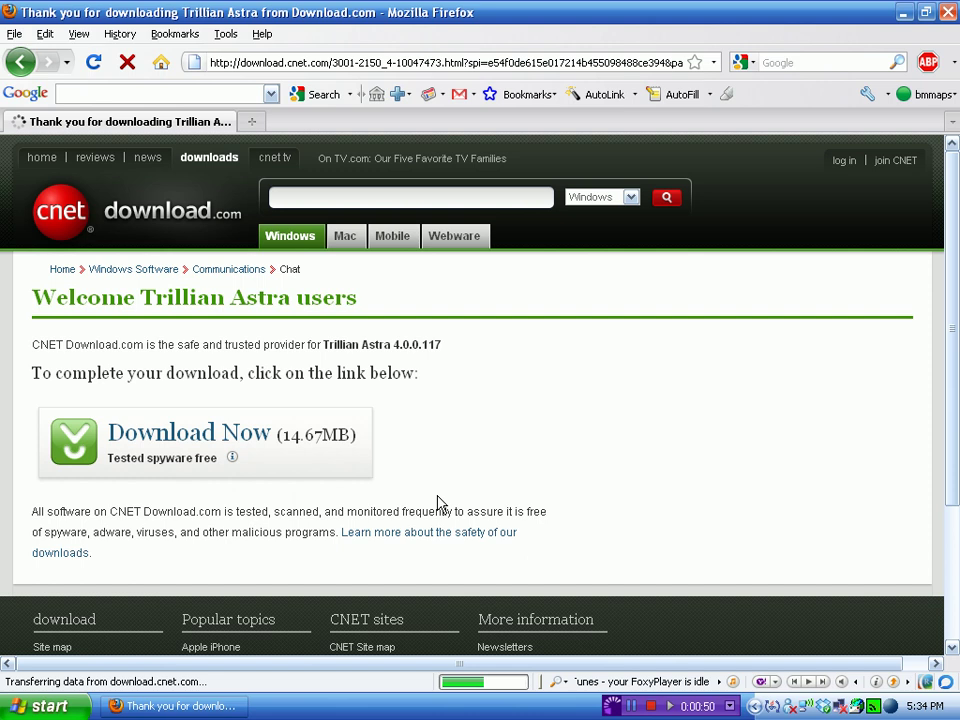
scroll(167, 483, down, 1)
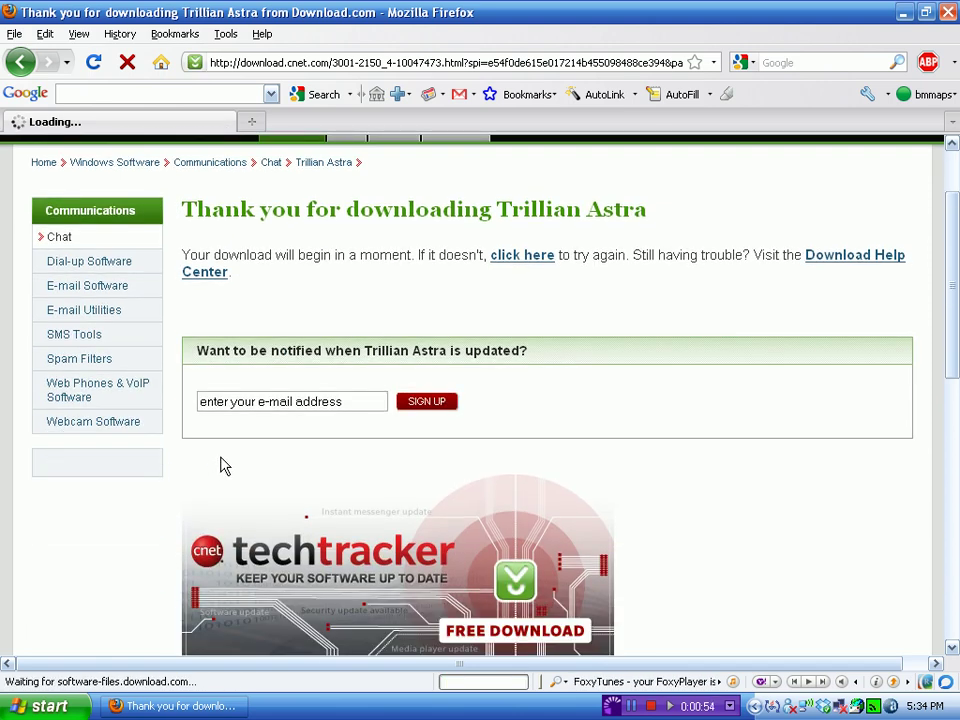
Save trillian-v4.0.0.117.exe to Downloads, then open it from the Downloads window.
click(495, 386)
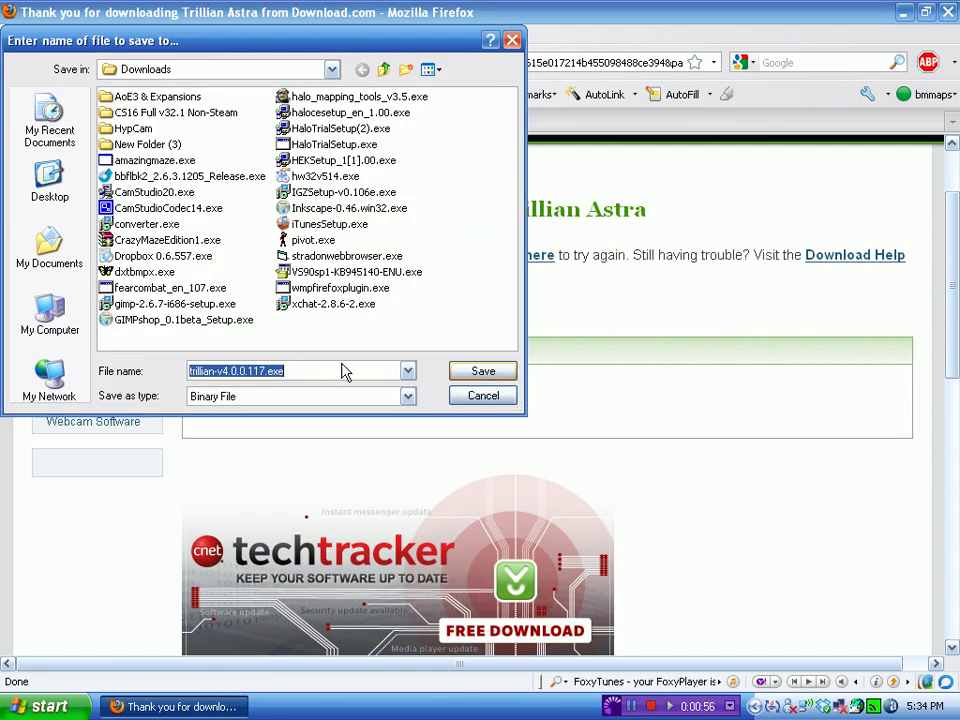
click(481, 373)
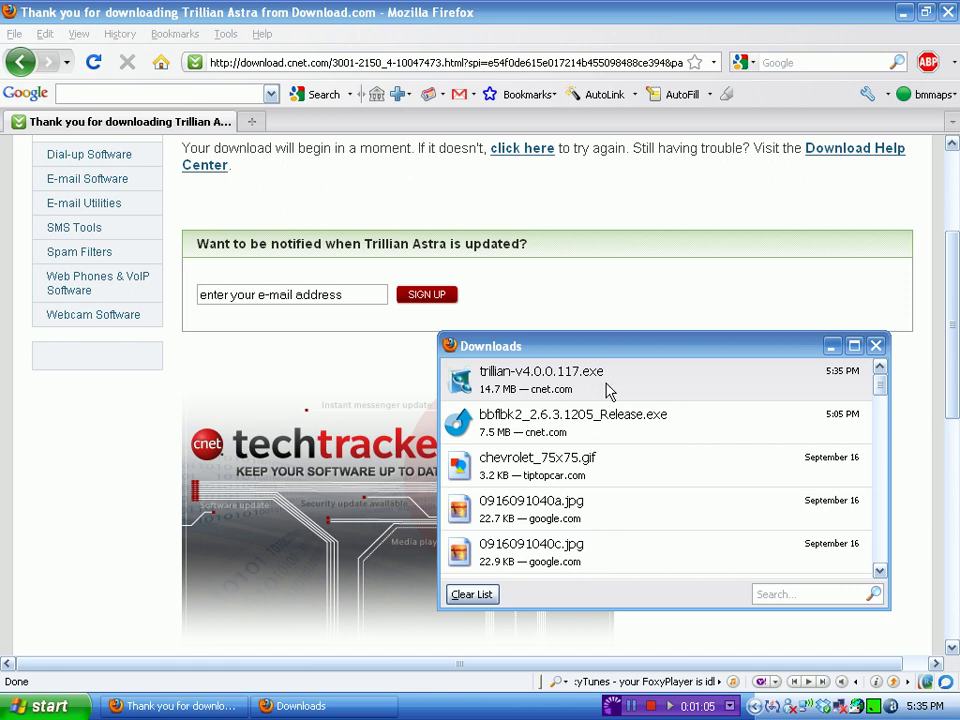
double_click(620, 372)
click(626, 517)
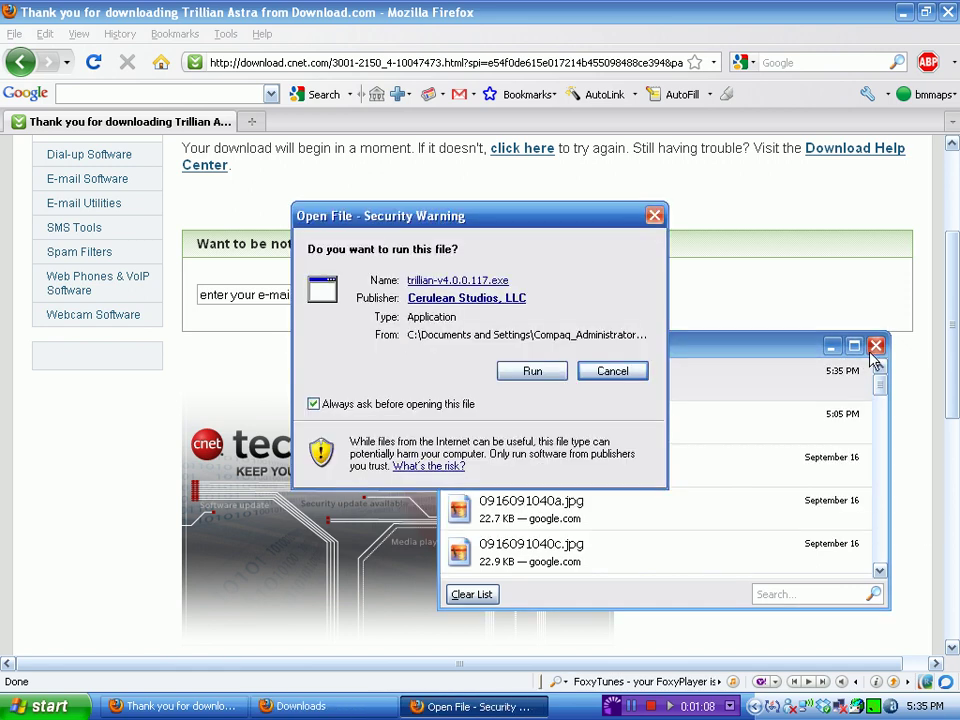
Run the installer, accept the license, and install Trillian without the Ask Toolbar.
click(532, 371)
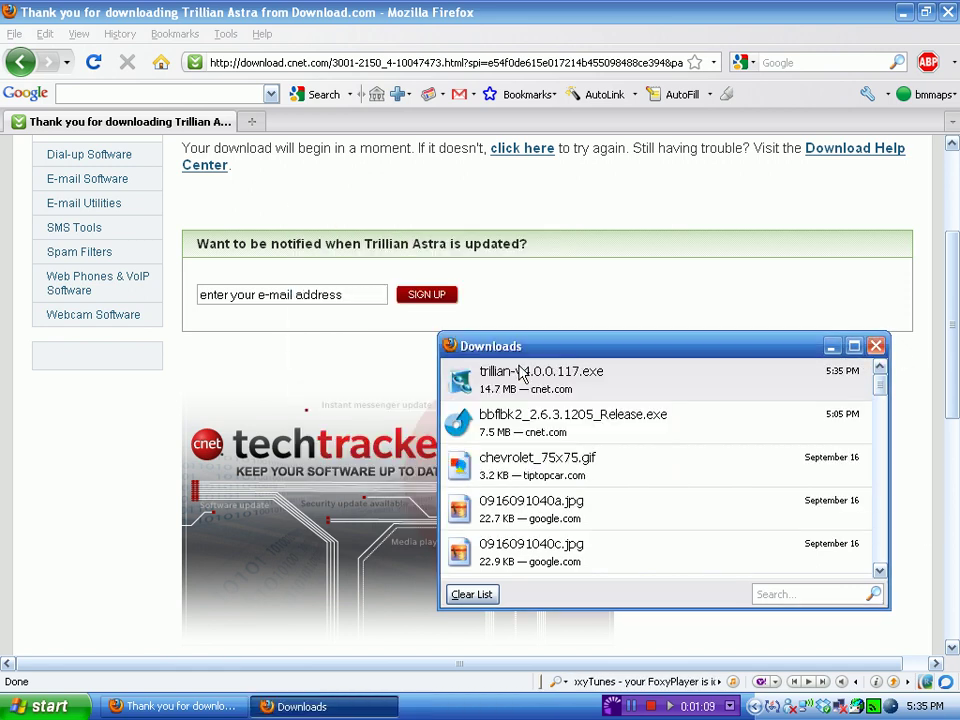
click(876, 345)
click(590, 514)
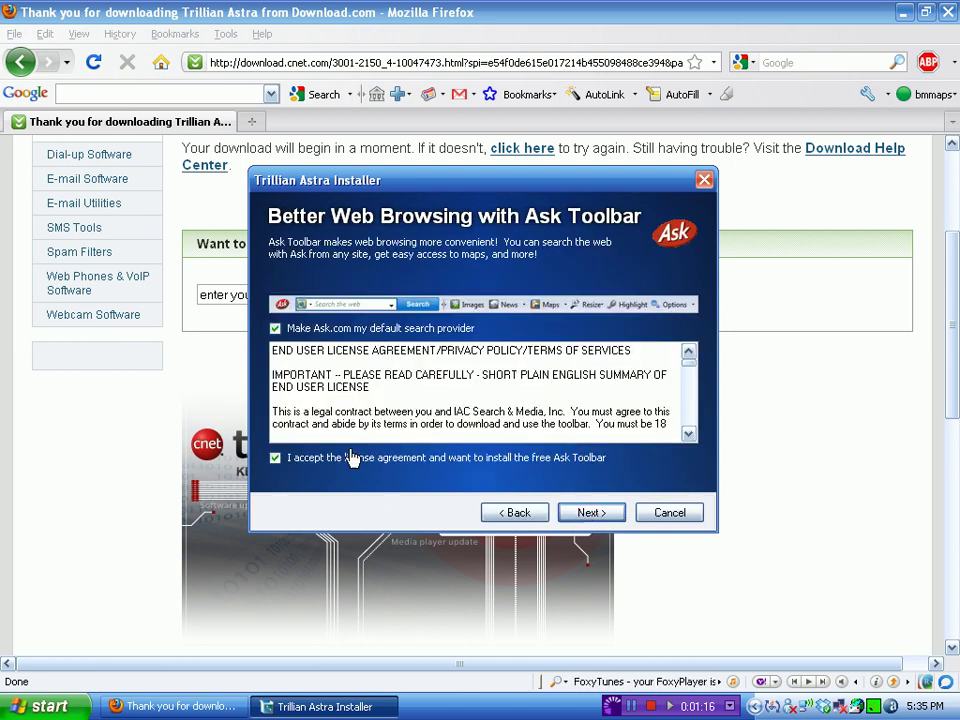
click(284, 465)
click(590, 512)
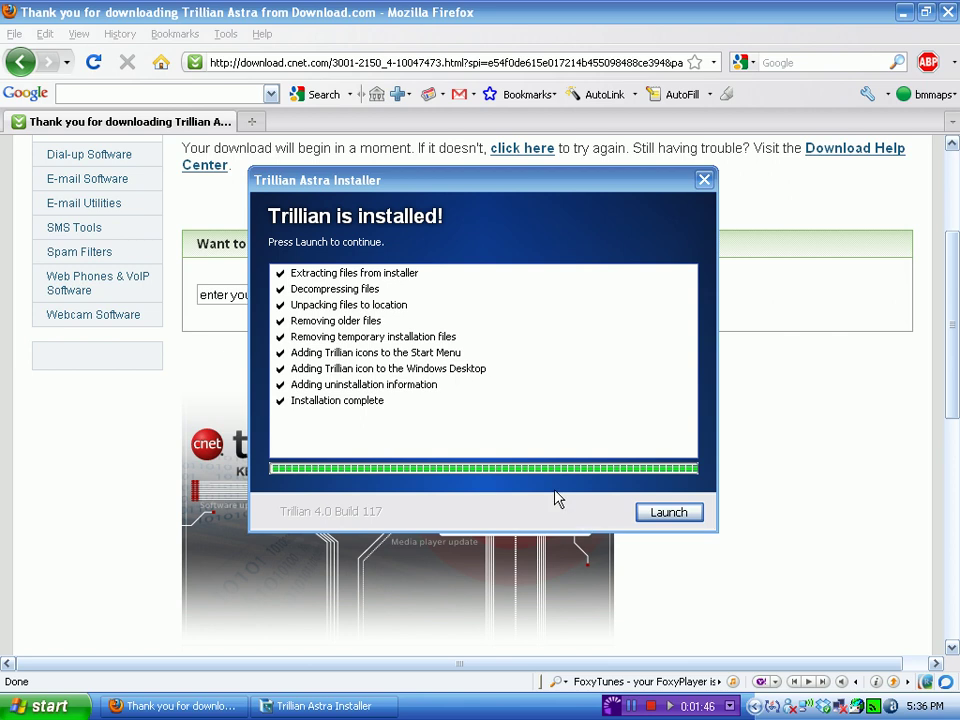
Launch Trillian Astra from the installer and close Firefox.
click(676, 516)
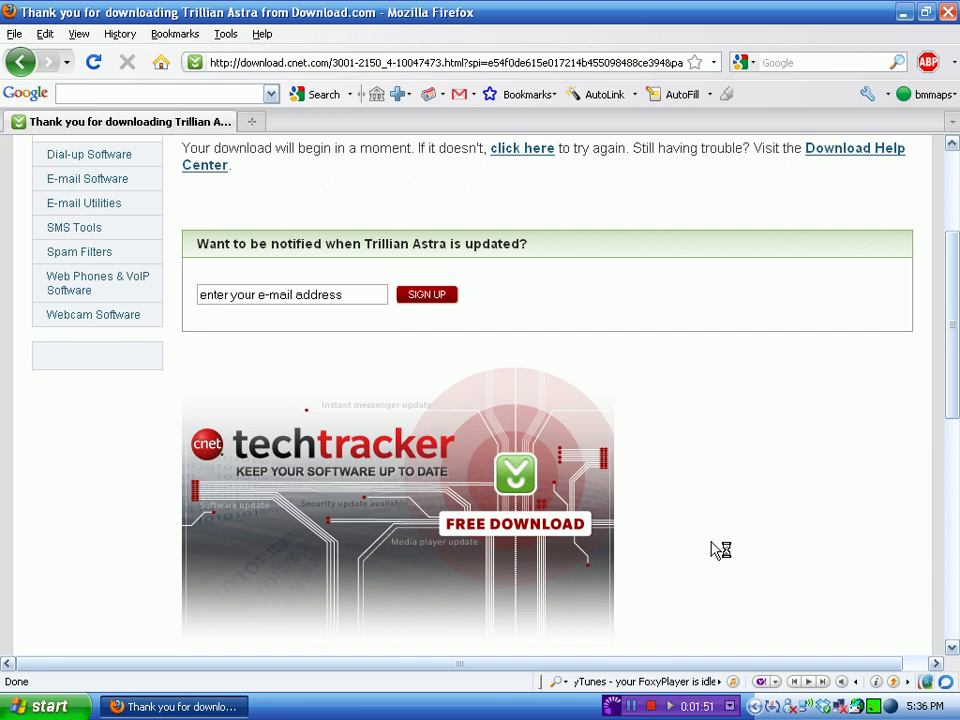
scroll(718, 546, up, 3)
key(alt+F4)
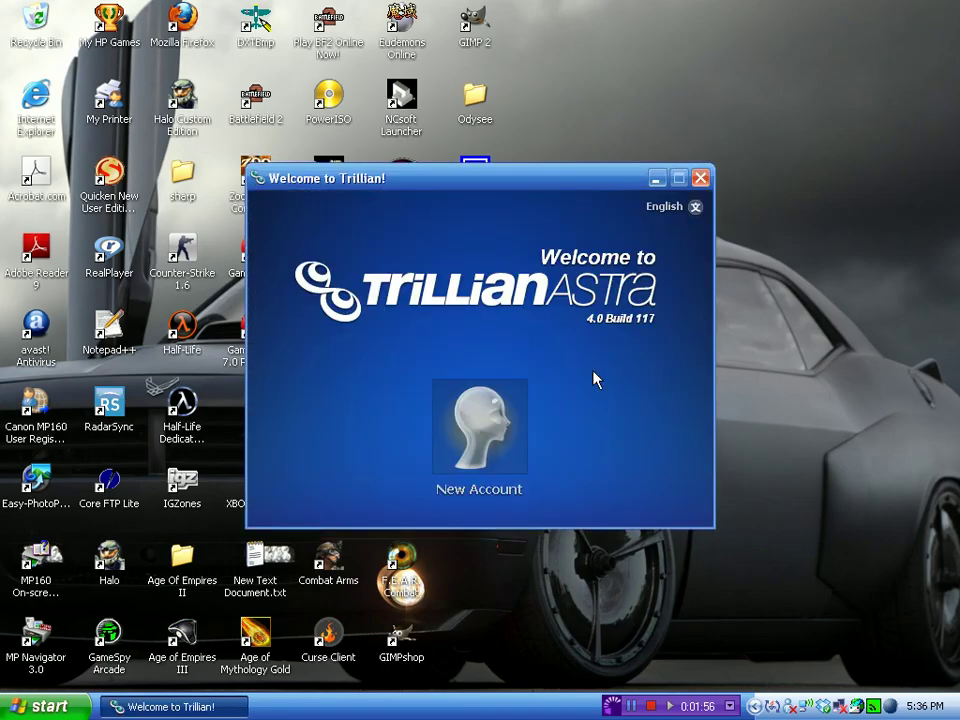
Switch the welcome screen language to LOLCAT, then back to English.
click(694, 208)
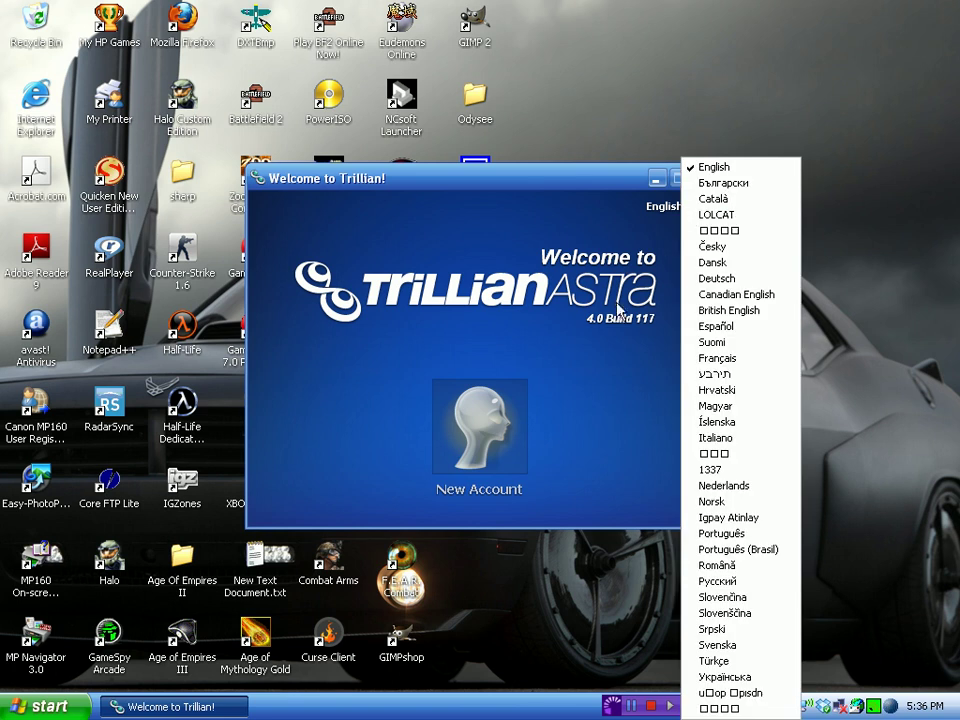
click(700, 214)
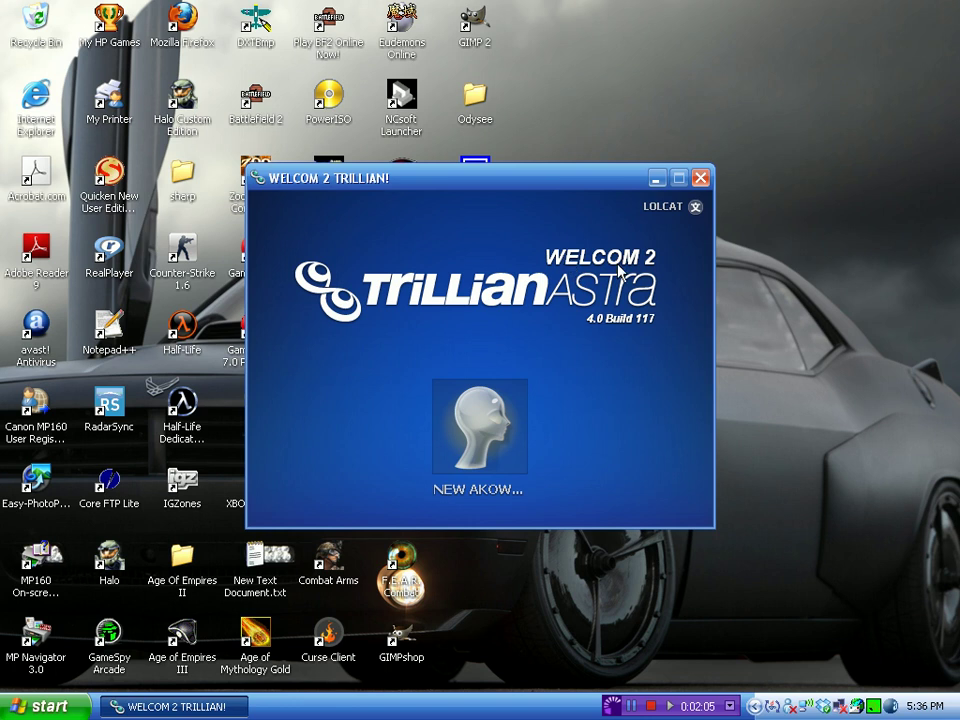
click(694, 206)
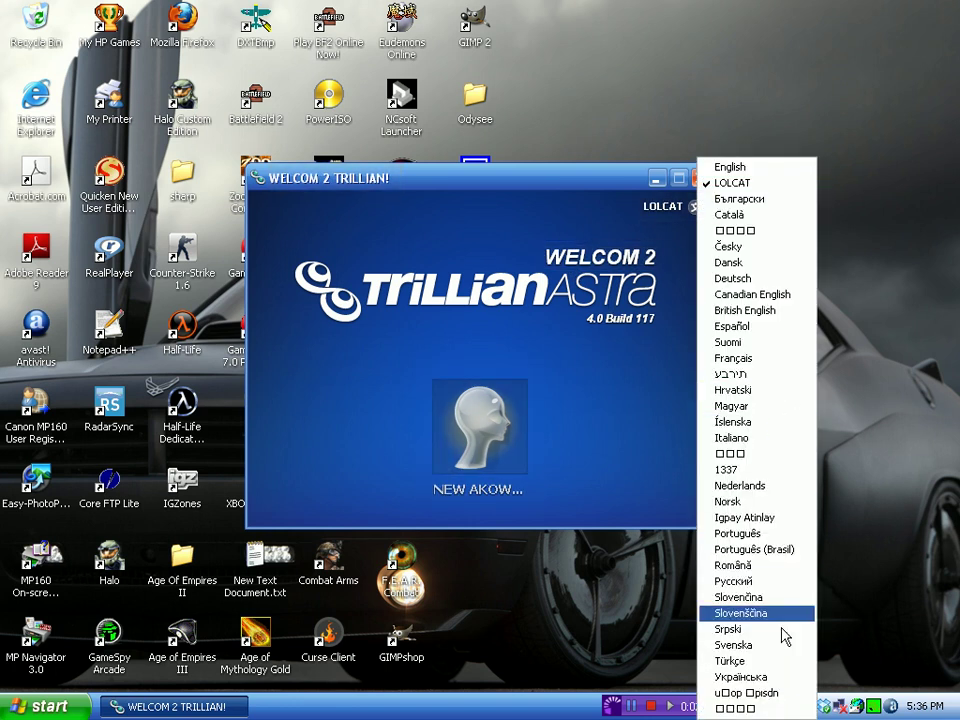
click(748, 167)
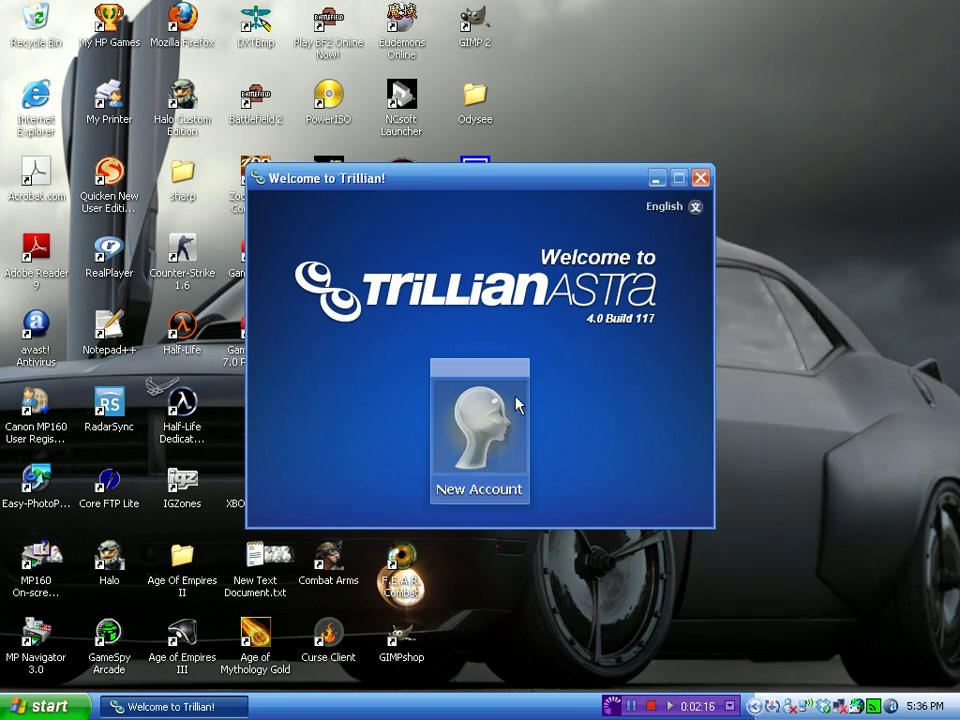
Sign in to the existing Astra account with its username and password.
click(483, 450)
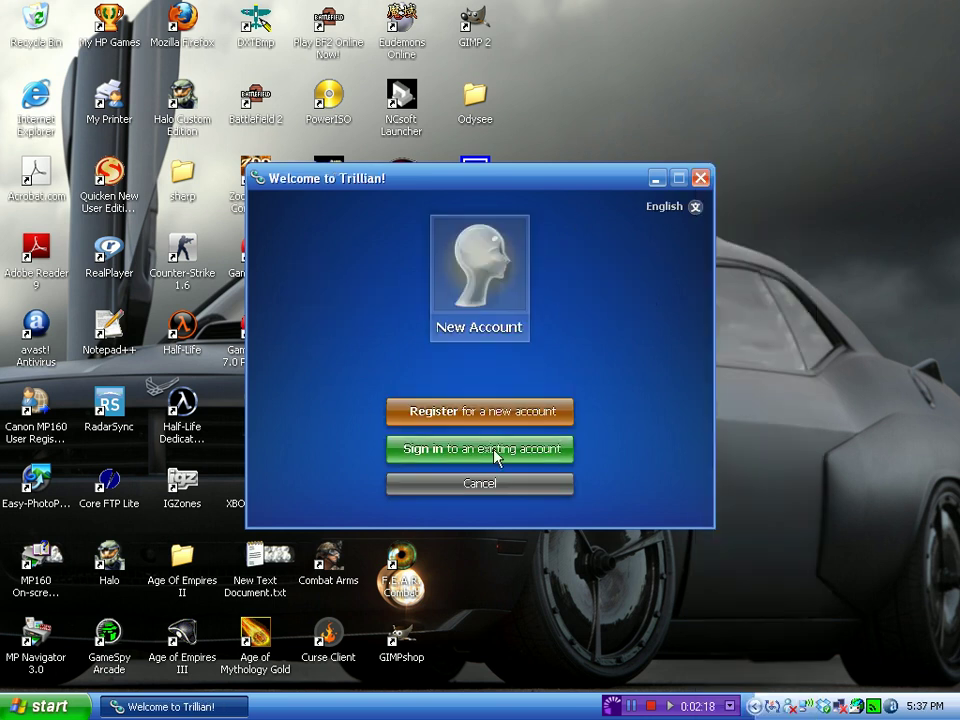
click(524, 460)
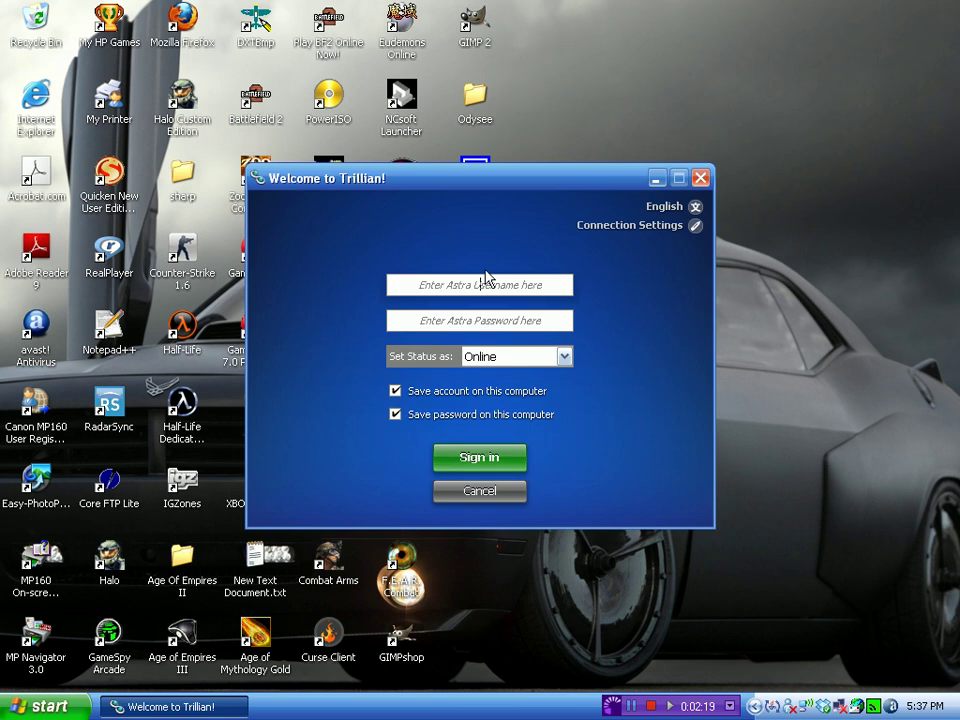
text(b)
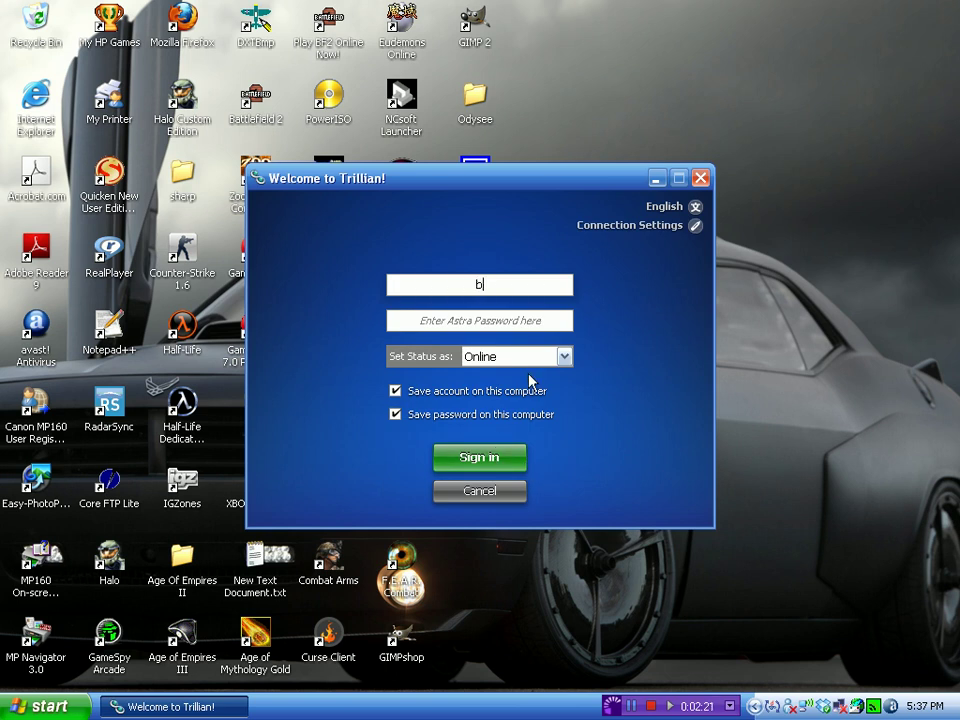
text(randonio21)
key(Tab)
text(••)
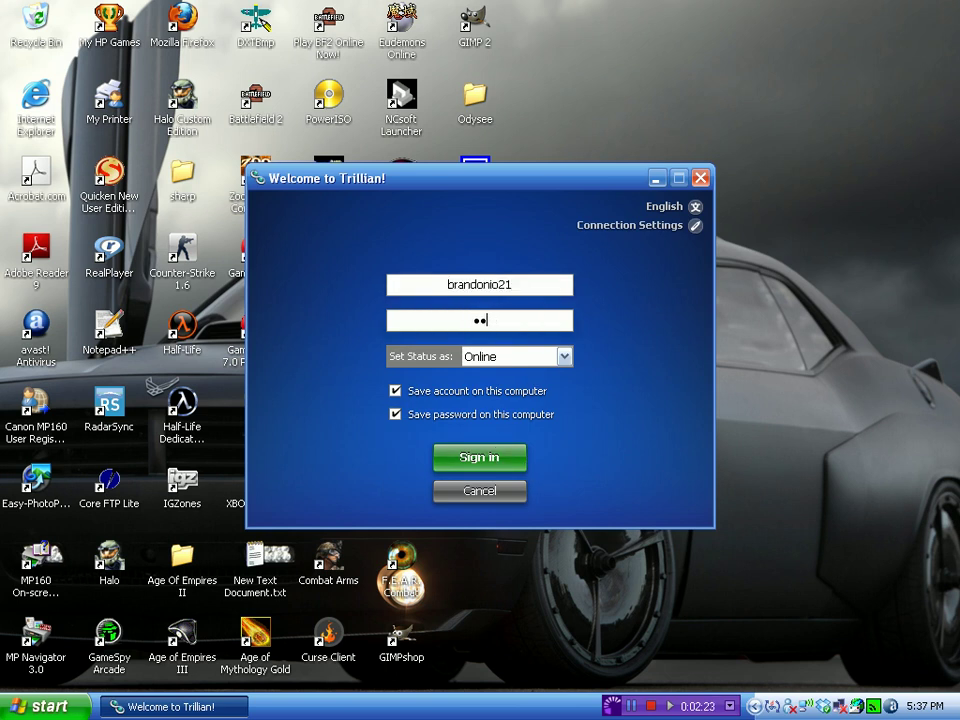
text(•••••••••)
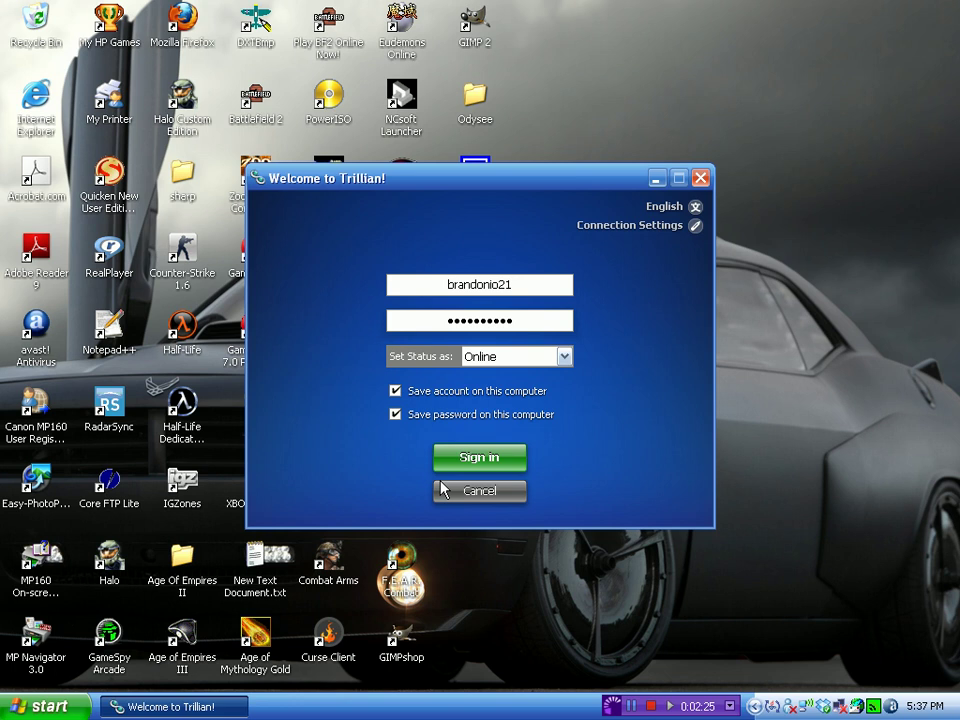
click(447, 458)
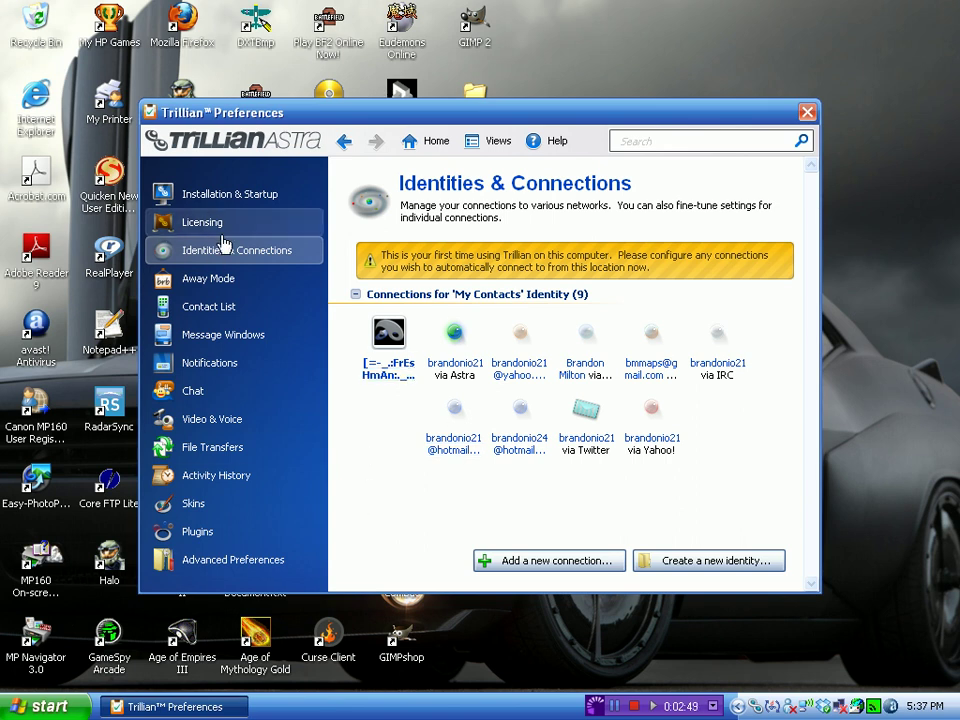
In Skin Settings, preview Trillian Cobalt, choose the Tabbed 4.0 interface, and apply.
click(251, 506)
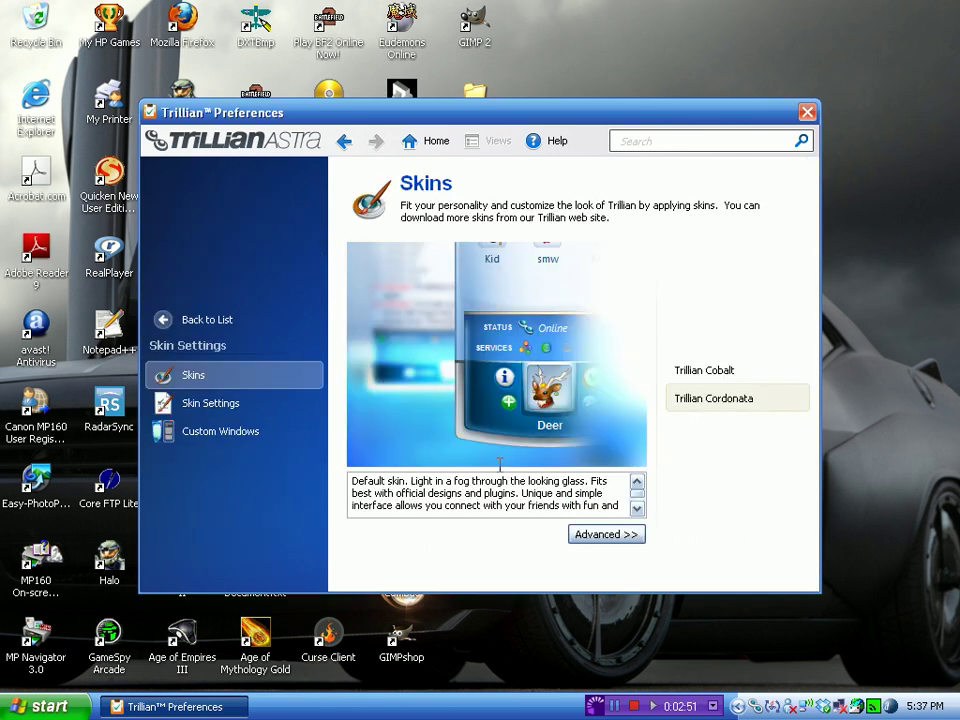
click(703, 373)
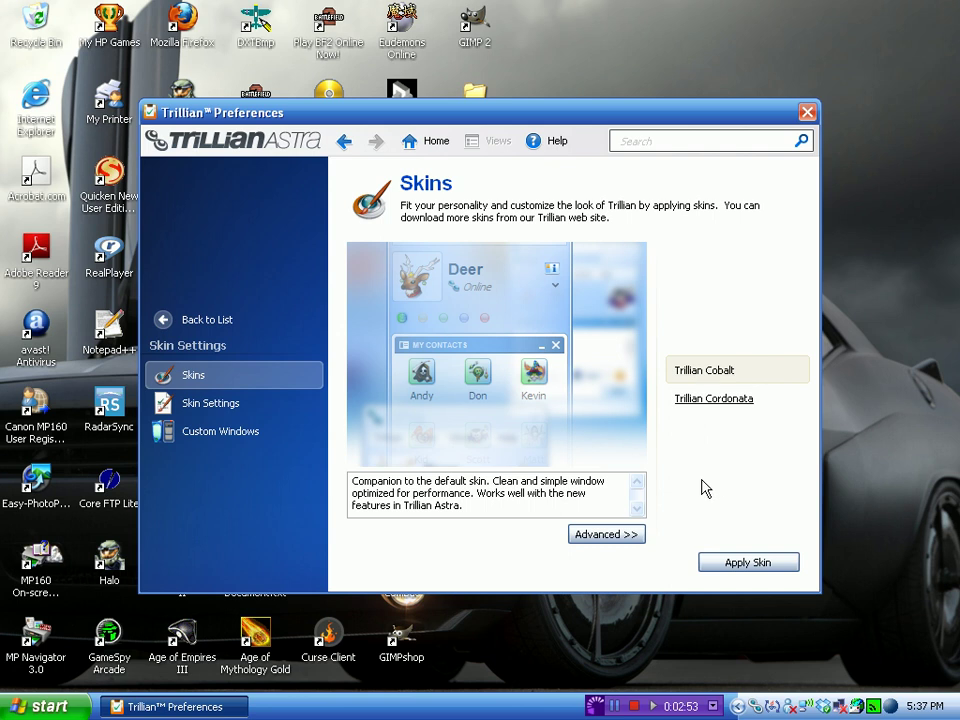
click(637, 537)
click(626, 278)
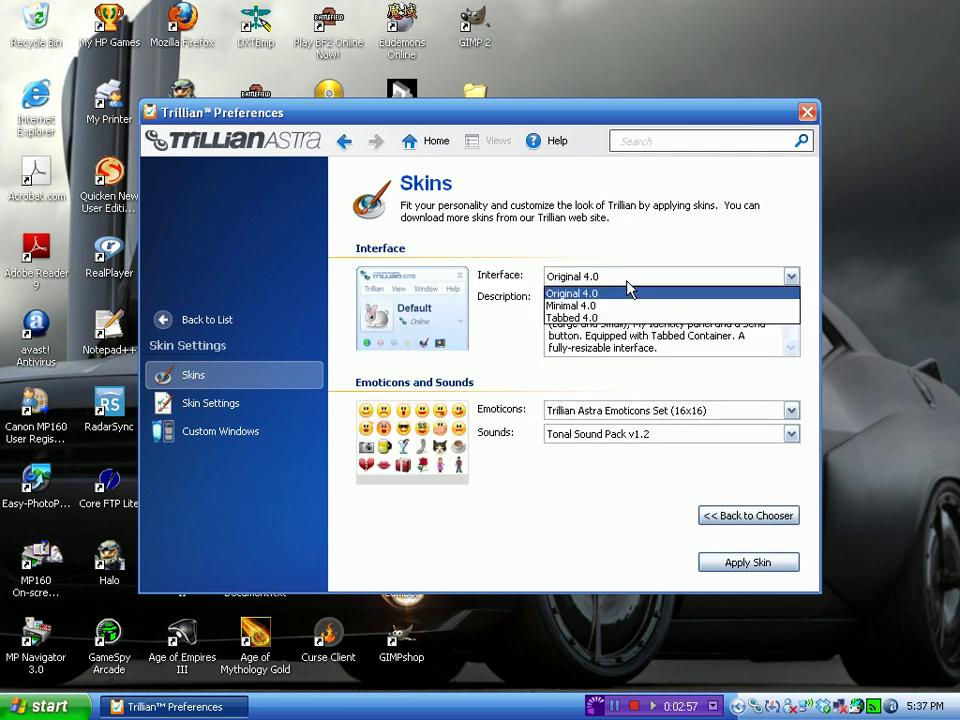
click(620, 305)
click(604, 278)
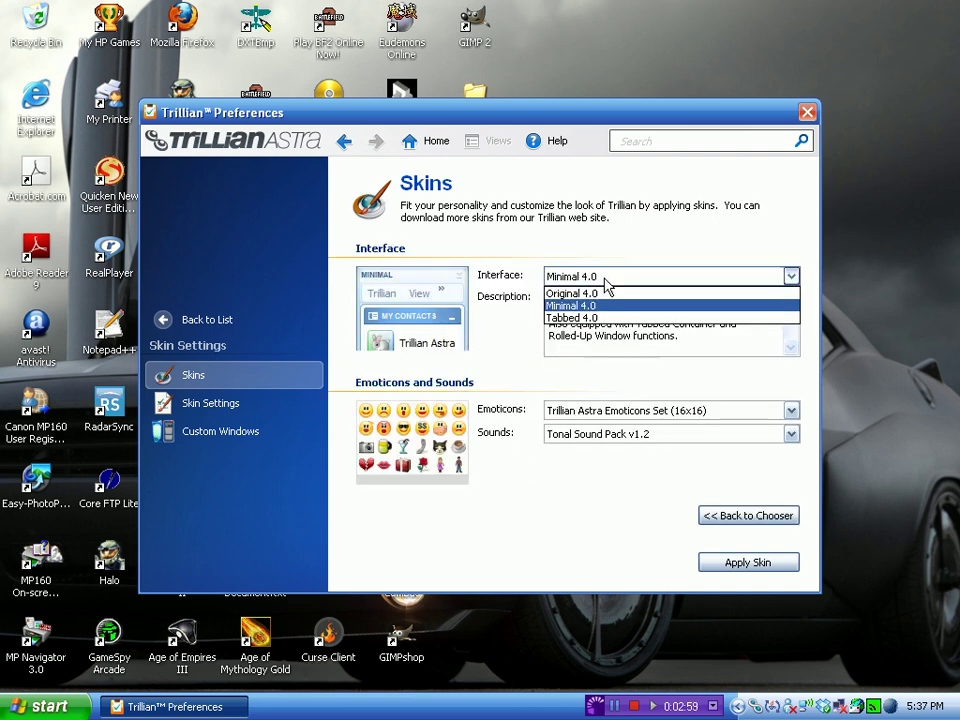
click(581, 318)
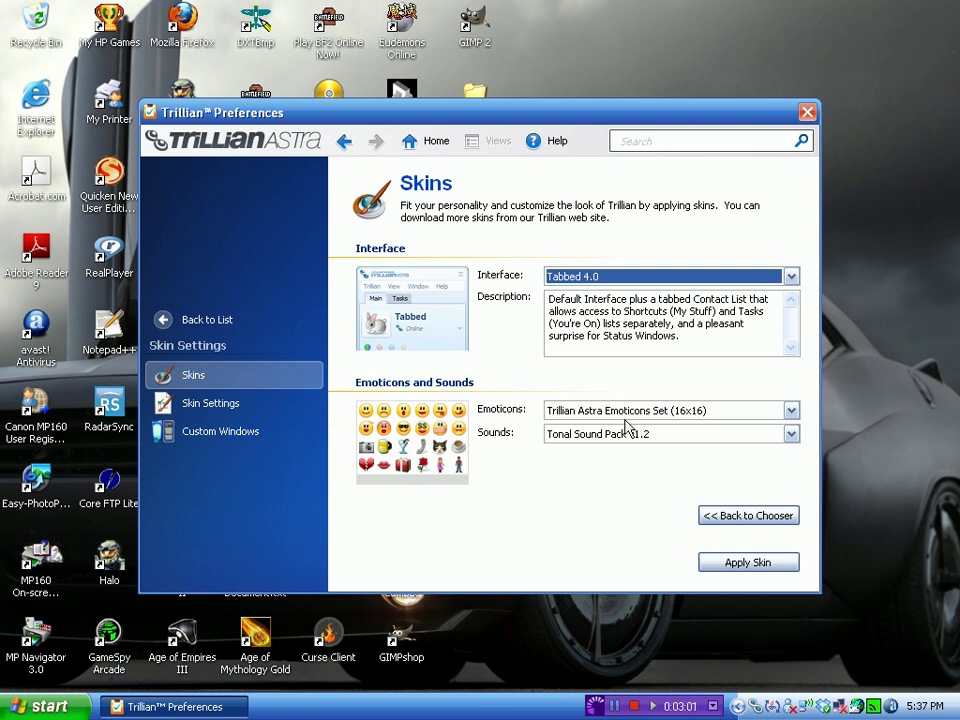
click(741, 564)
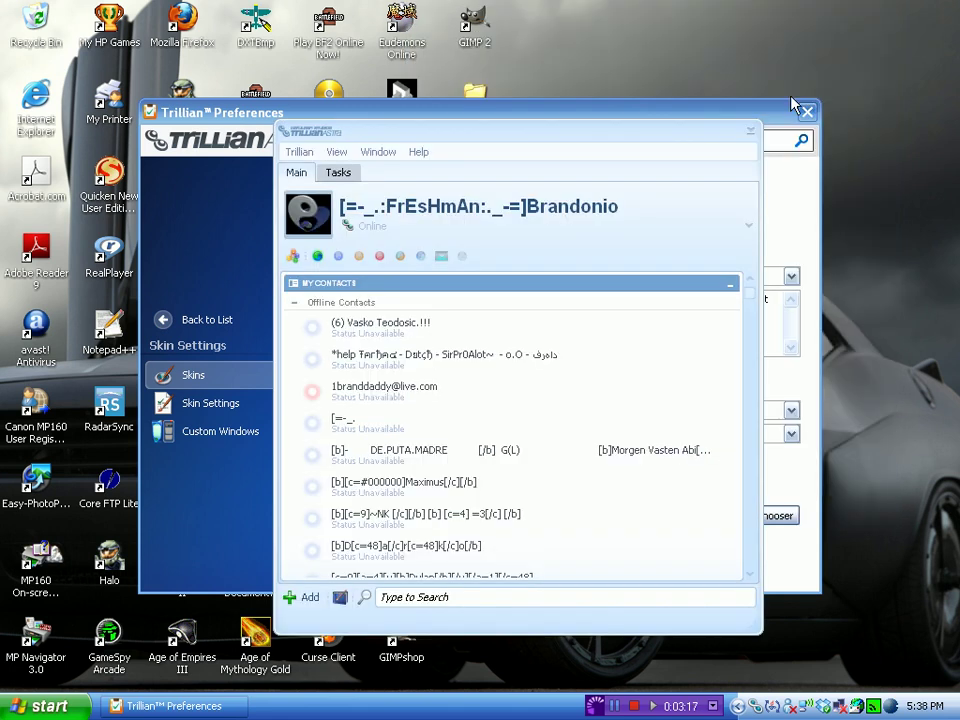
Close Preferences, move the contact window up, and toggle the Facebook connection menu.
click(808, 112)
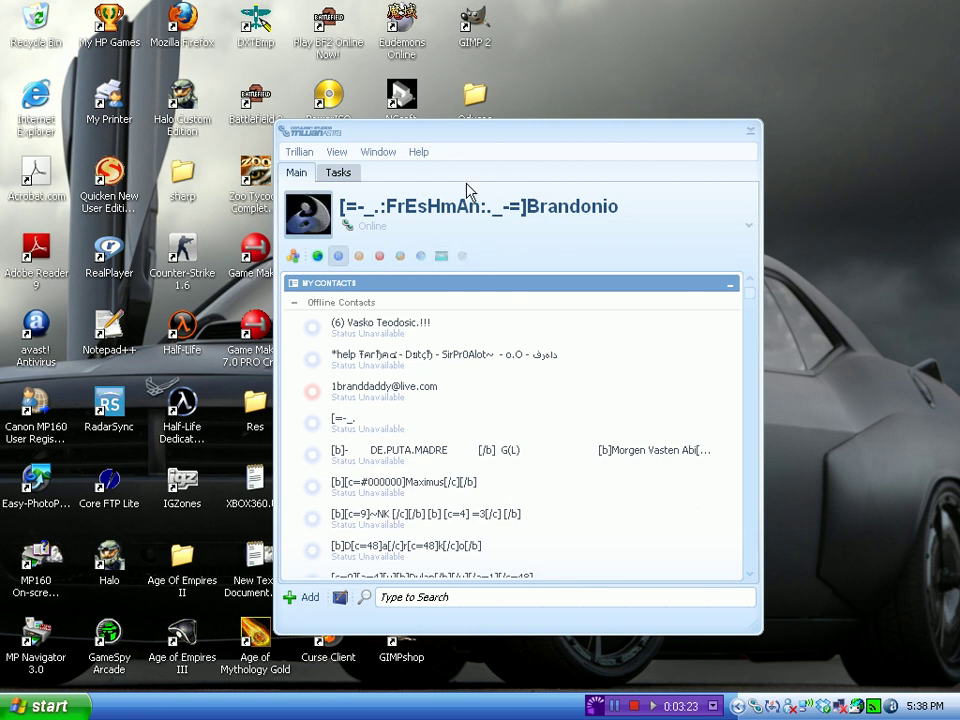
drag(467, 144, 523, 94)
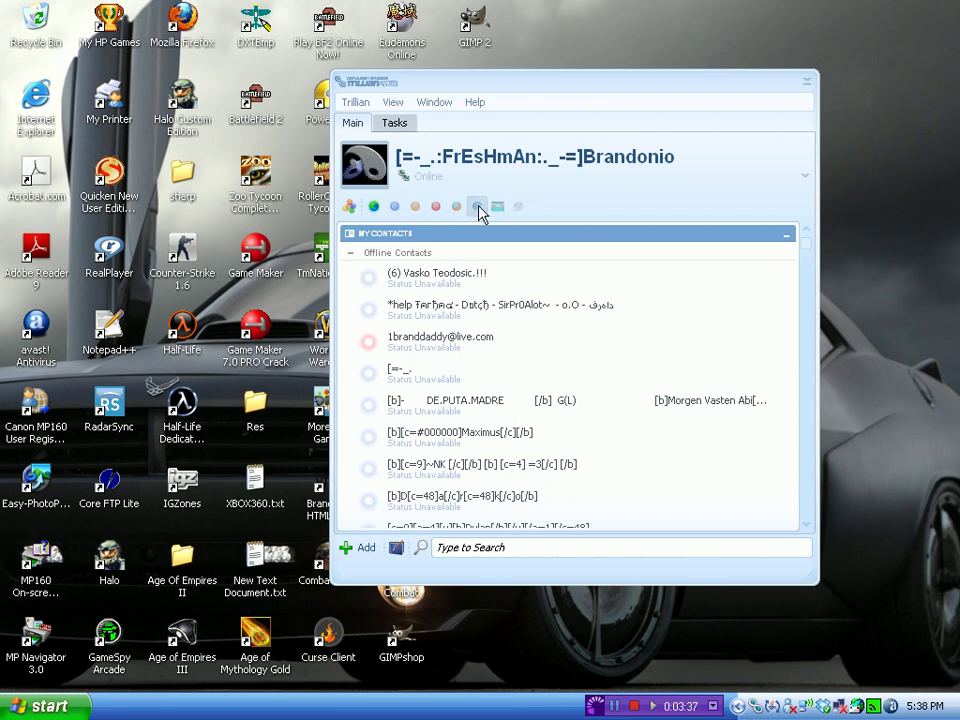
click(479, 208)
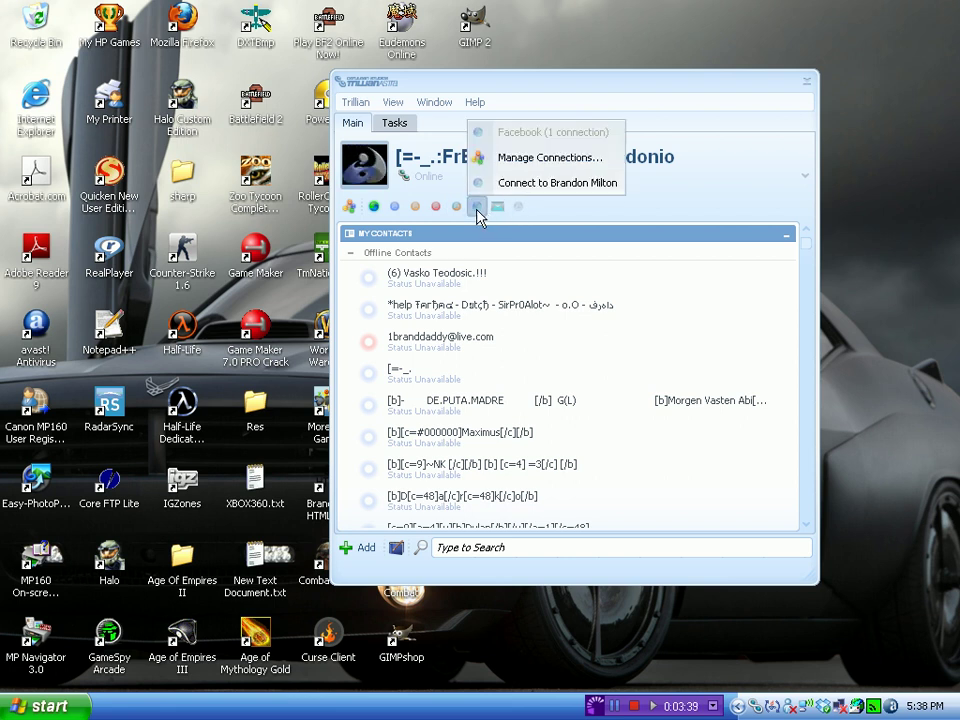
click(479, 208)
click(478, 208)
click(478, 208)
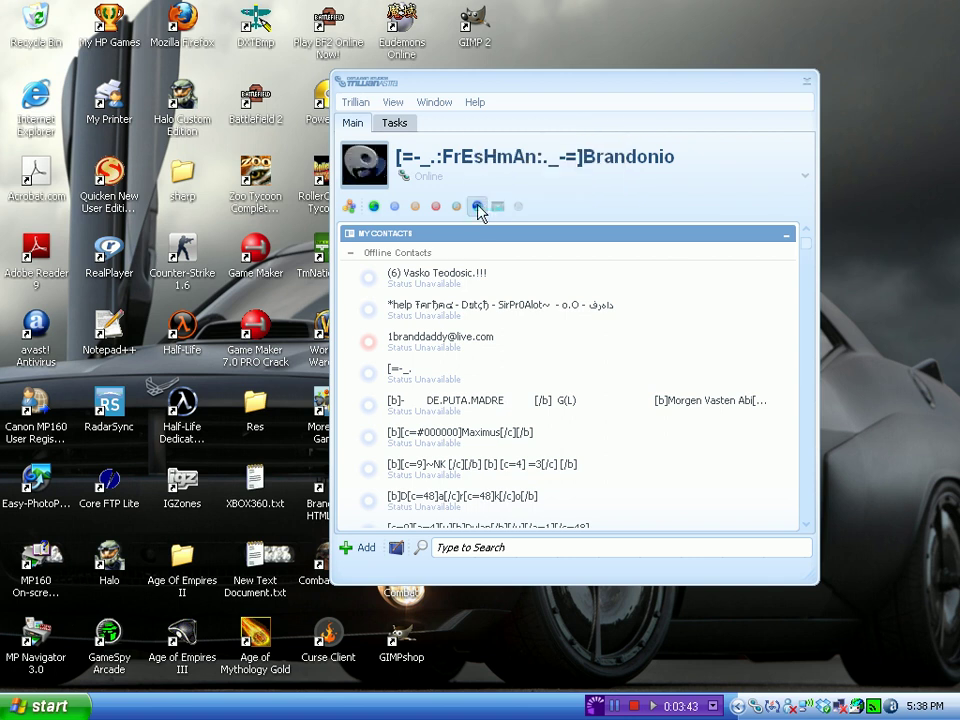
Connect Twitter and collapse Offline Contacts, then click another network icon.
click(497, 208)
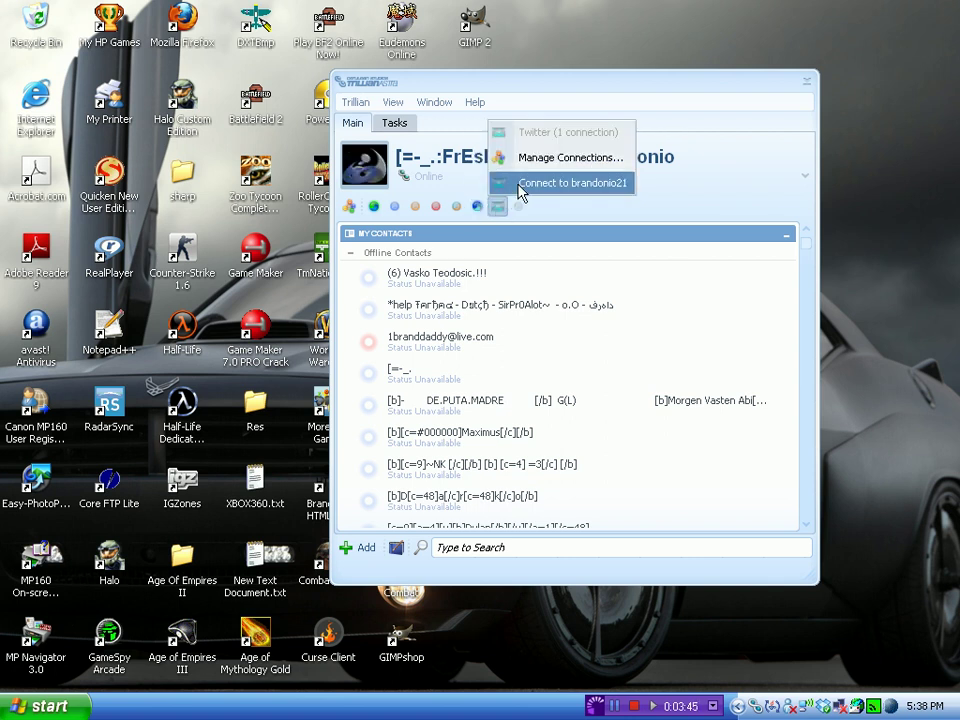
click(518, 186)
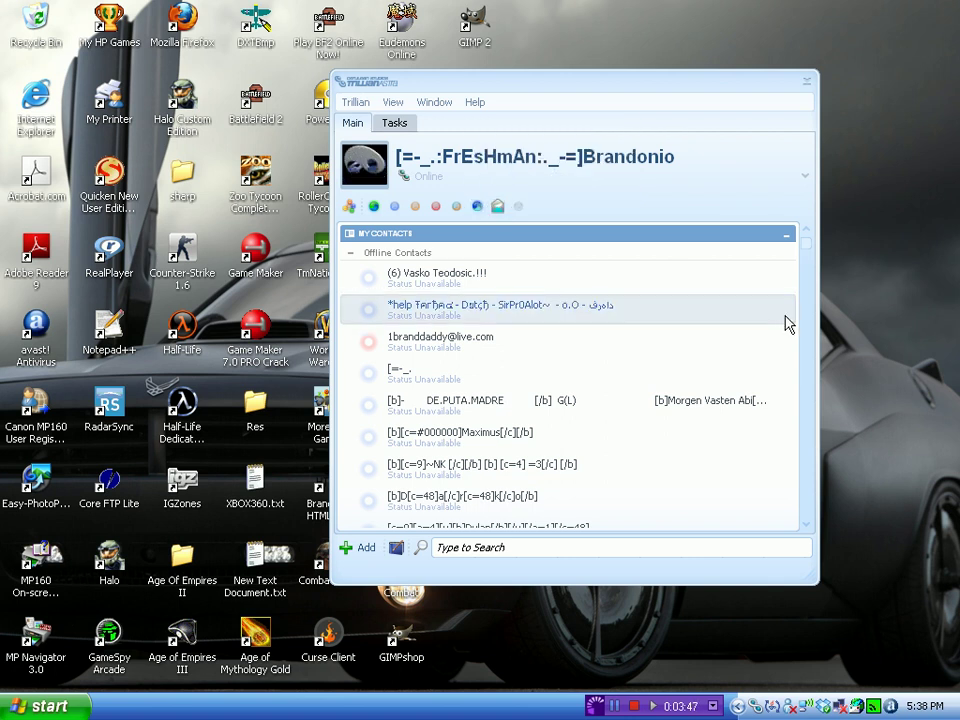
click(350, 253)
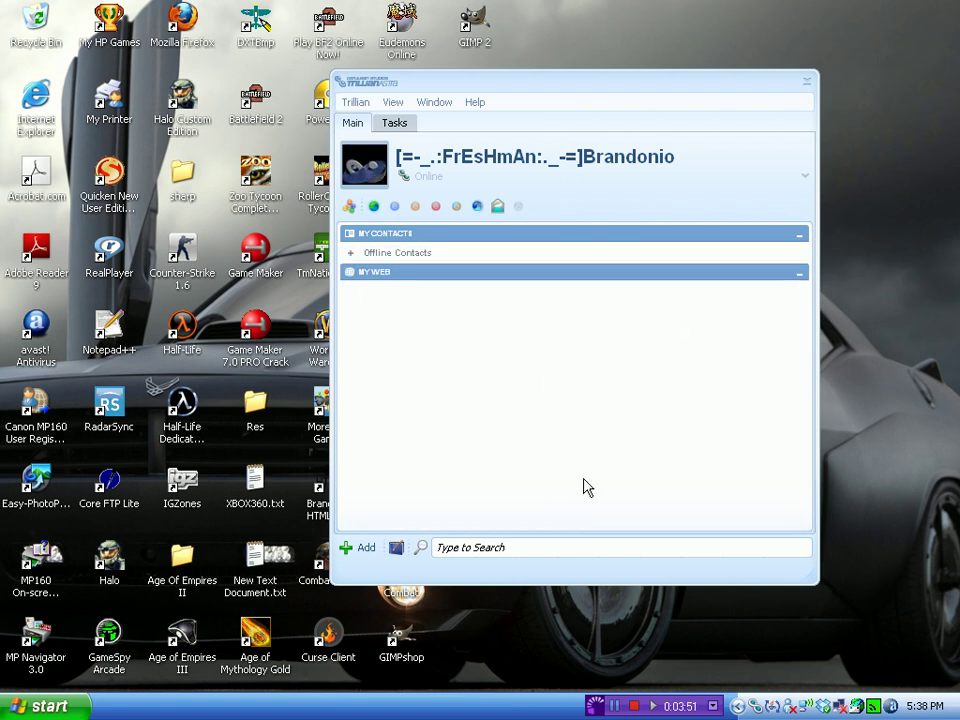
click(474, 207)
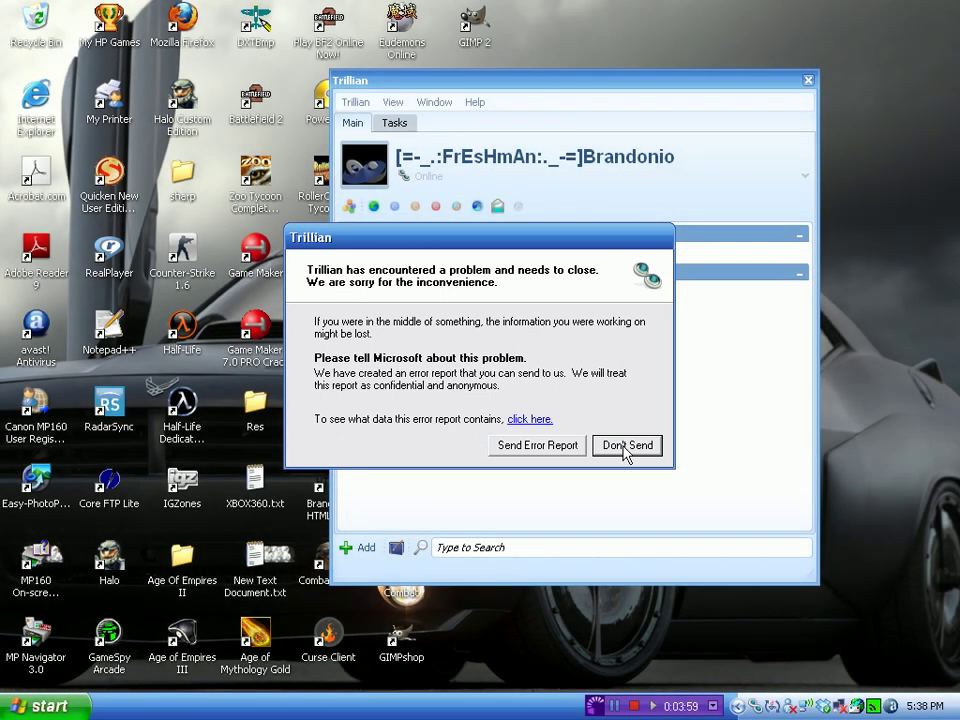
Dismiss the crash report, relaunch Trillian, sign in with the saved profile, and close the update notice.
click(625, 447)
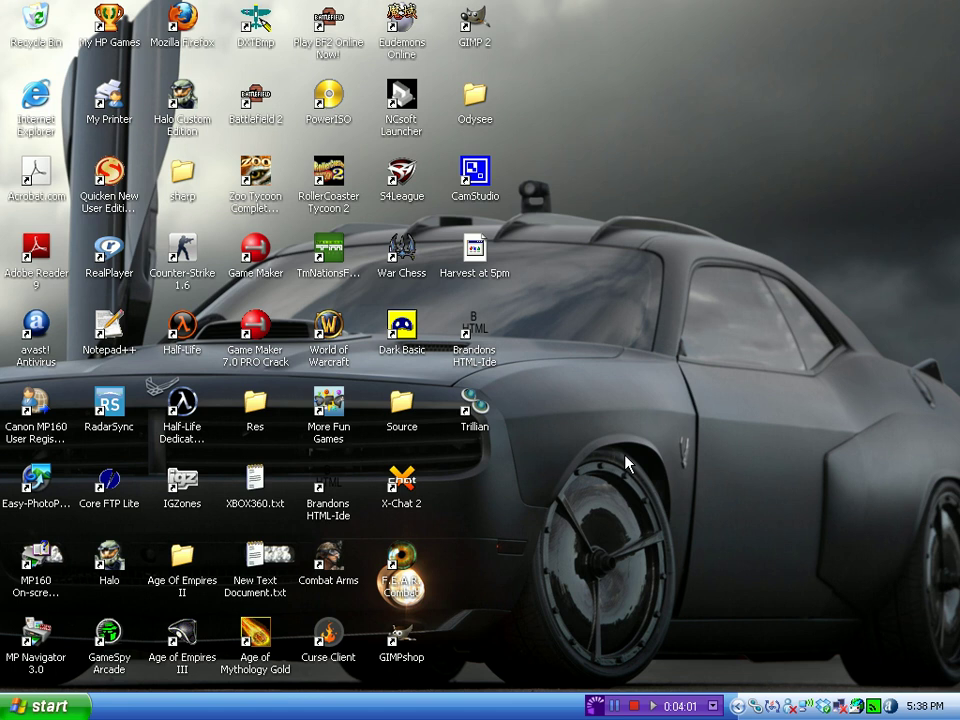
double_click(472, 402)
click(416, 432)
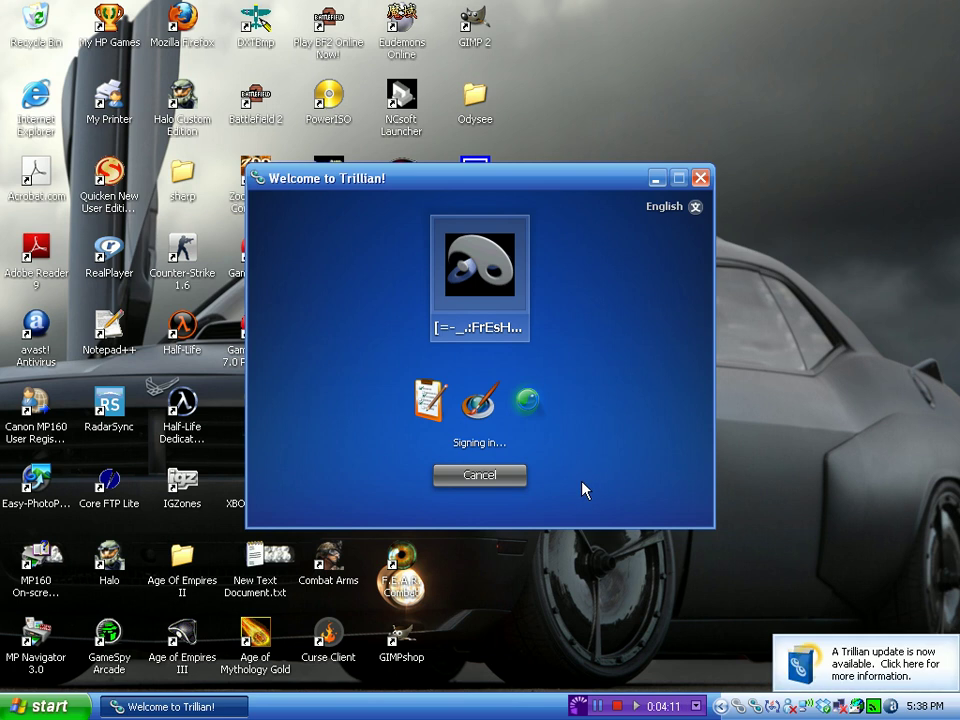
click(916, 646)
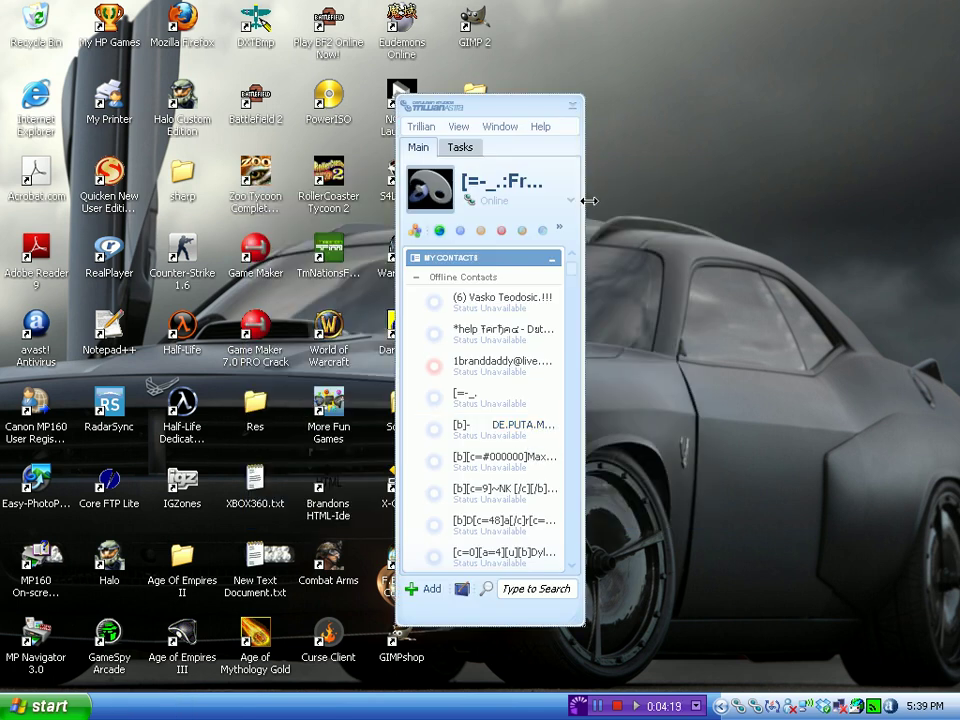
Enlarge and reposition the contact window, and collapse Offline Contacts.
drag(584, 199, 836, 229)
drag(623, 127, 618, 106)
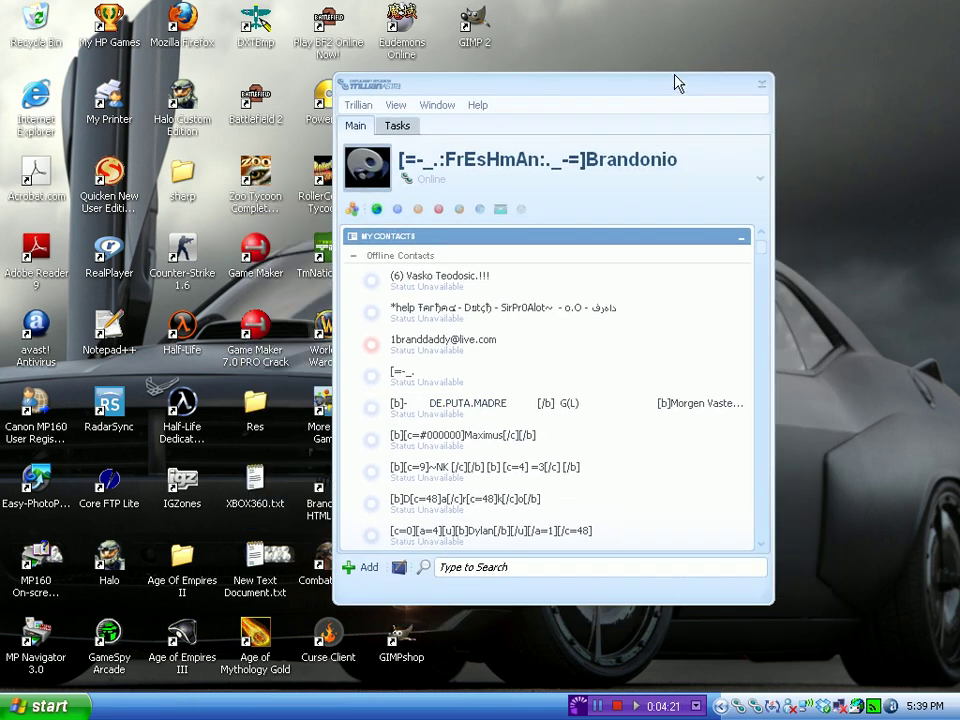
drag(677, 76, 677, 6)
drag(776, 144, 831, 144)
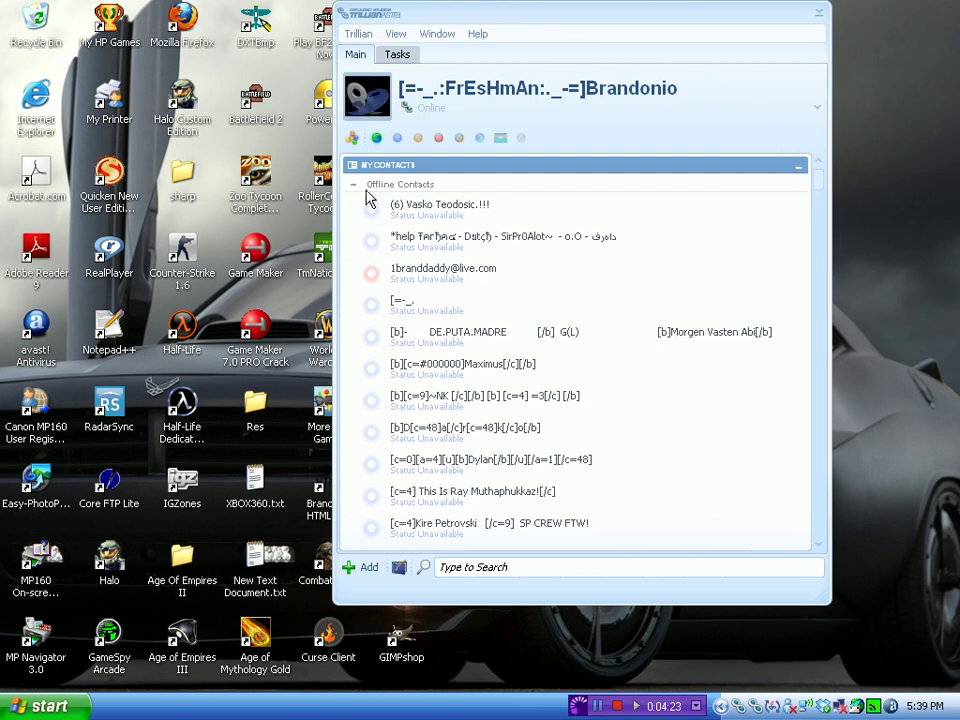
click(353, 184)
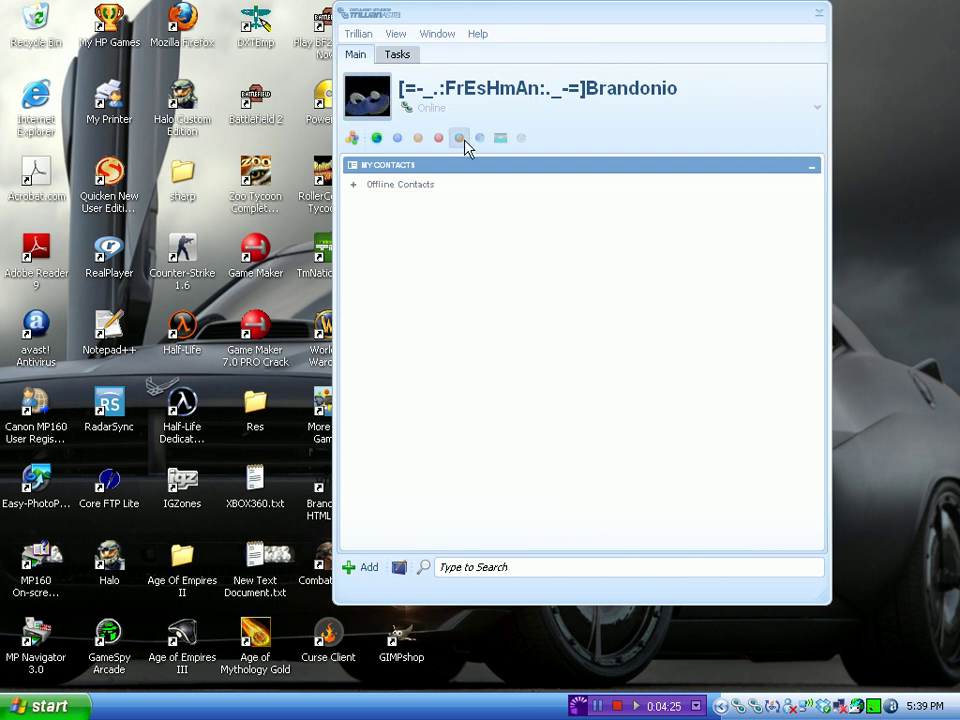
Connect the Google Talk account and move the contact window down and left.
click(464, 143)
click(480, 115)
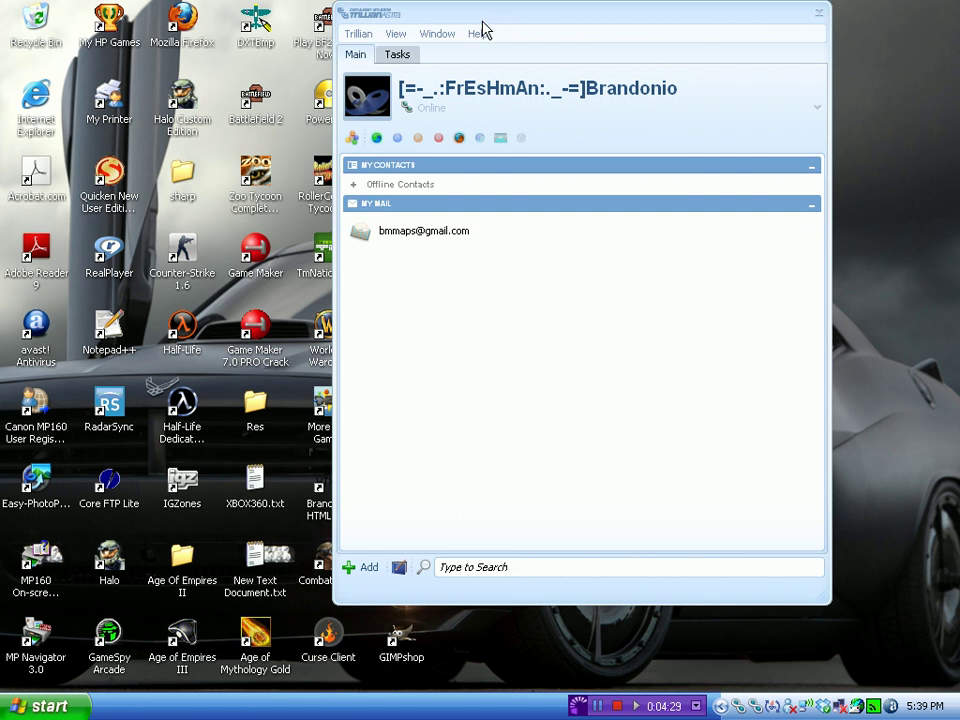
drag(482, 28, 454, 66)
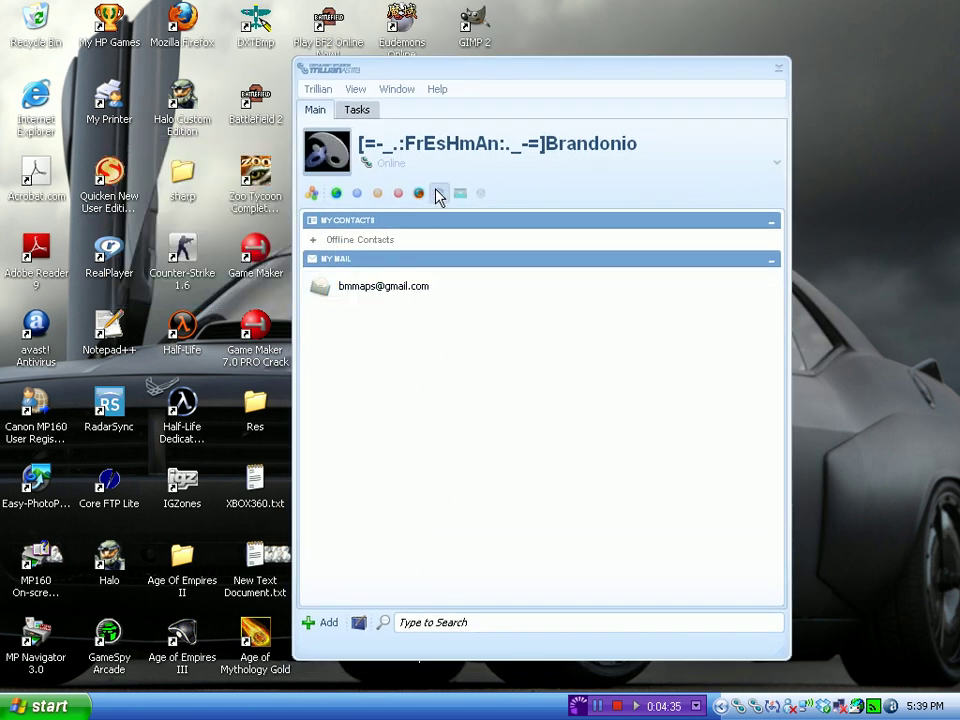
Reconnect the Twitter account from its status icon so the My Web tweet feed appears.
click(462, 195)
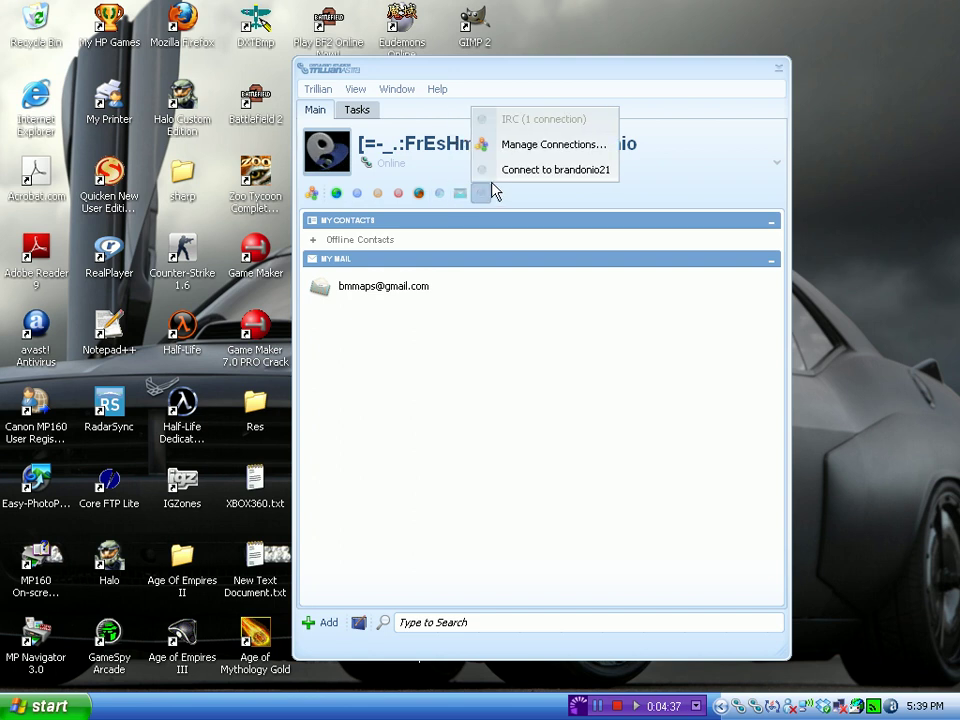
mouse_move(462, 196)
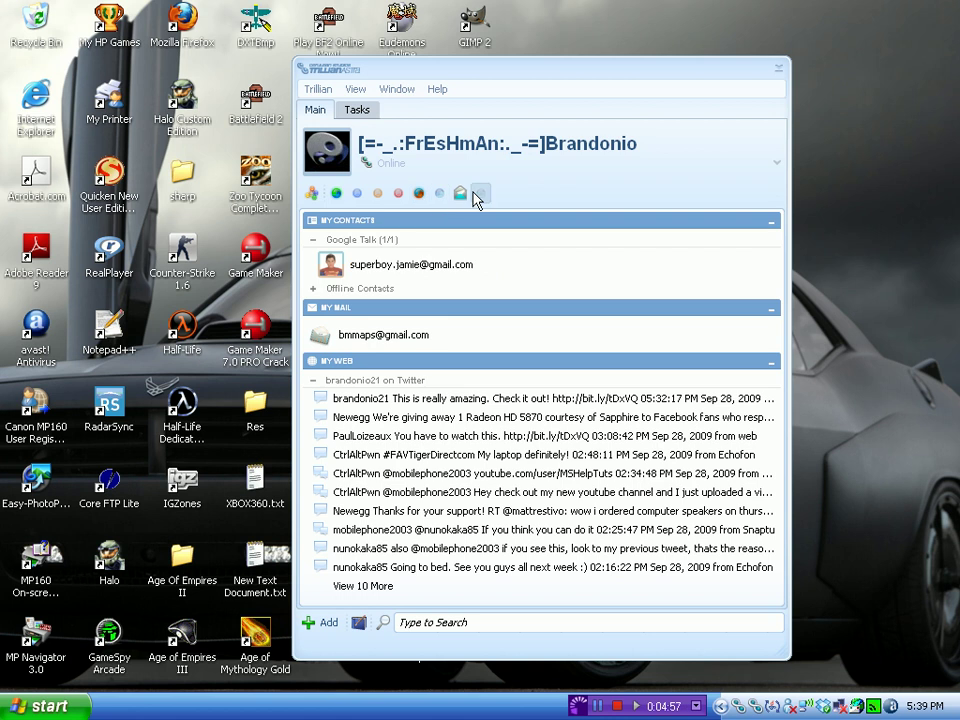
Set the current Twitter tweet to 'Video Recording', post it, and close the tweet window.
click(461, 194)
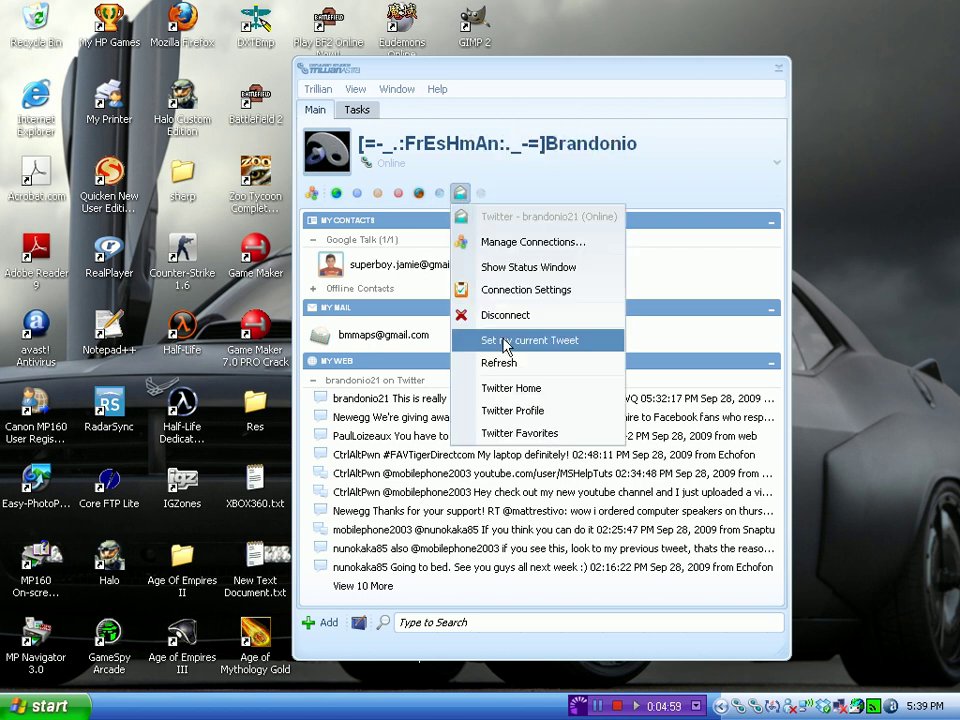
click(500, 339)
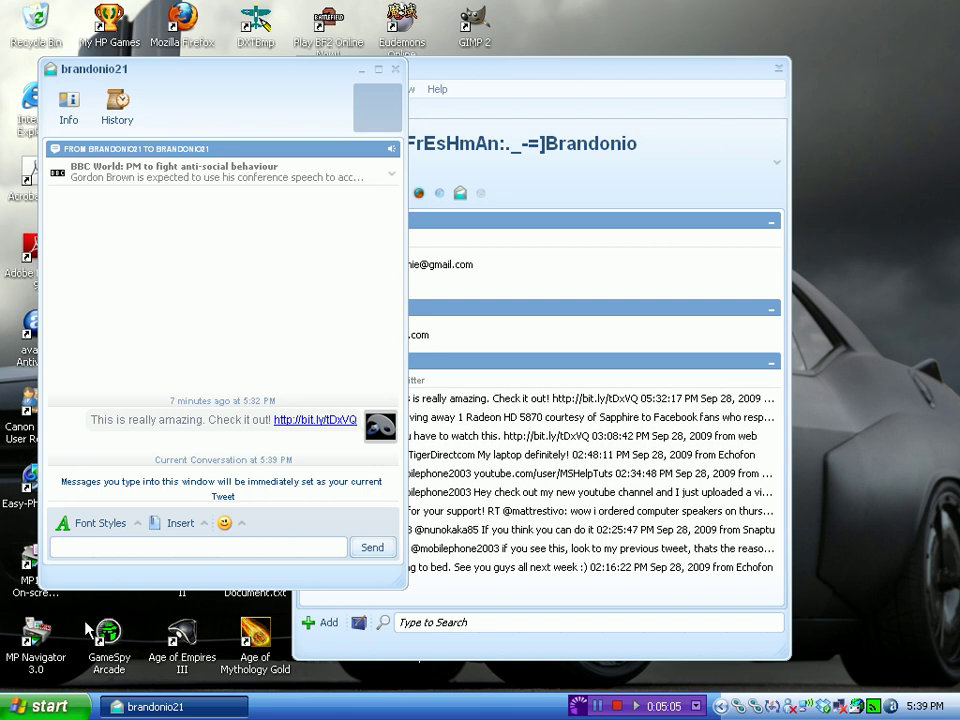
text(Vdl)
key(BackSpace)
key(BackSpace)
text(ideo Rexc)
key(BackSpace)
key(BackSpace)
text(cording)
key(Return)
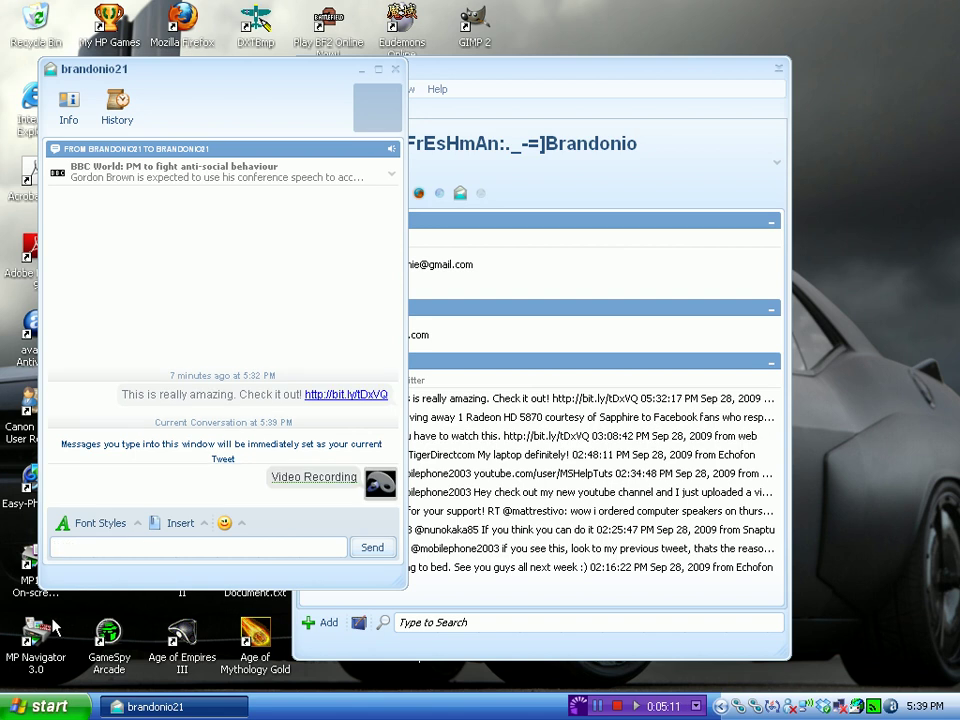
click(396, 68)
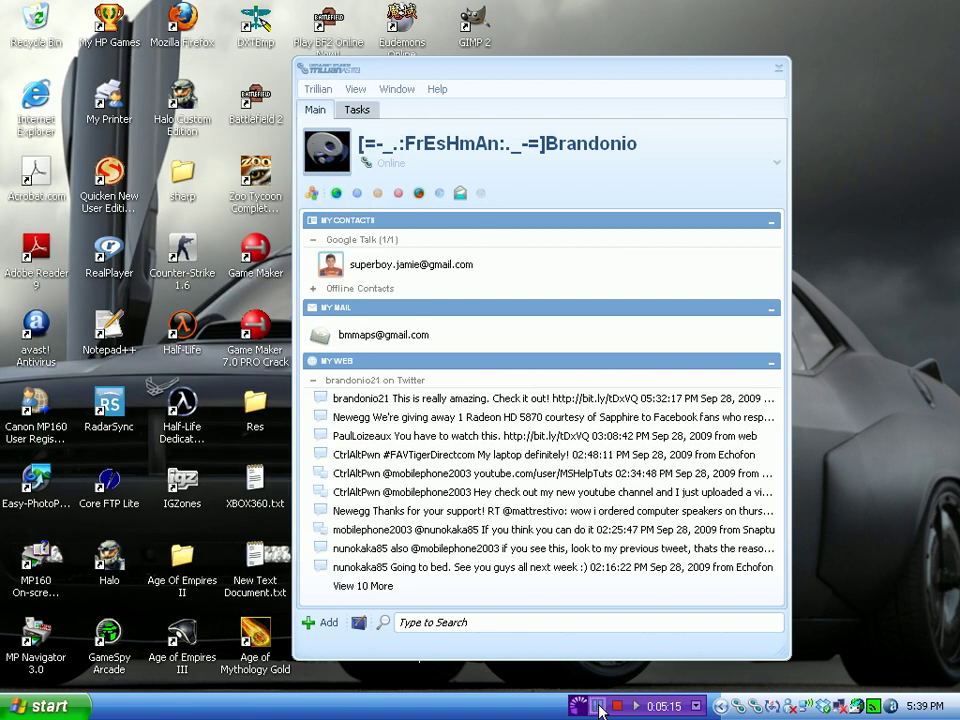
Open a chat with the Google Talk contact, resize its window, and send 'Heyyy'.
double_click(414, 270)
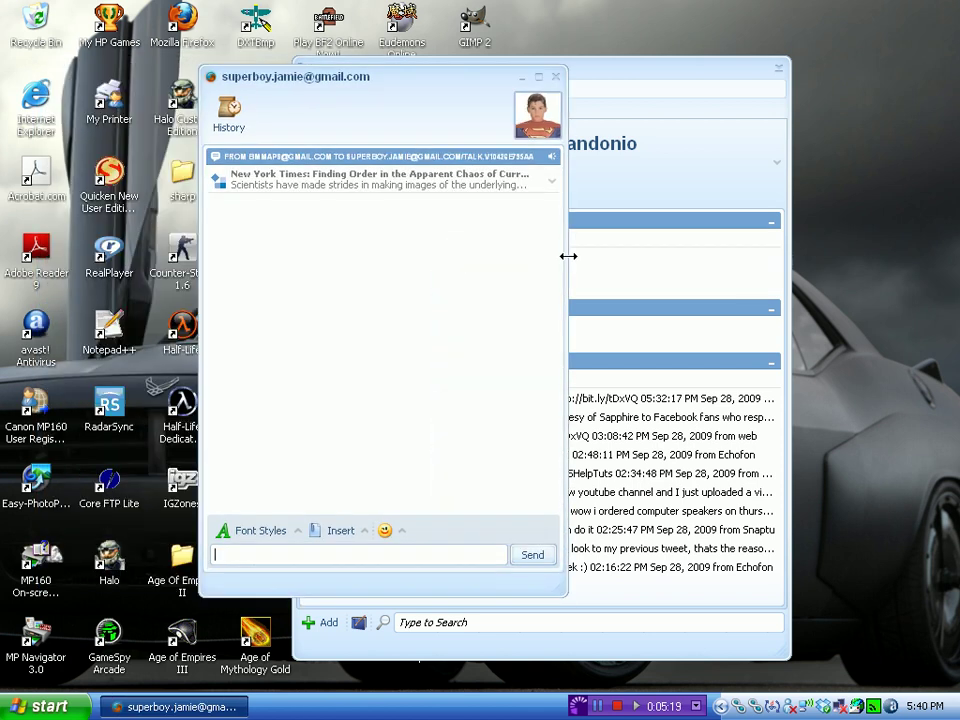
drag(568, 256, 613, 255)
drag(393, 595, 395, 554)
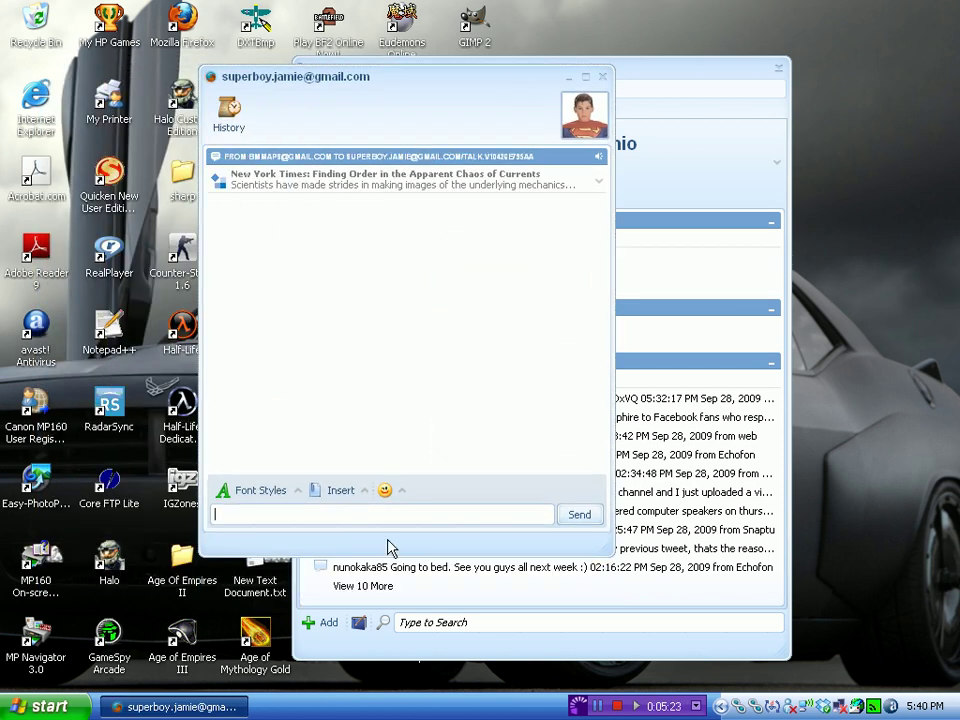
key(Return)
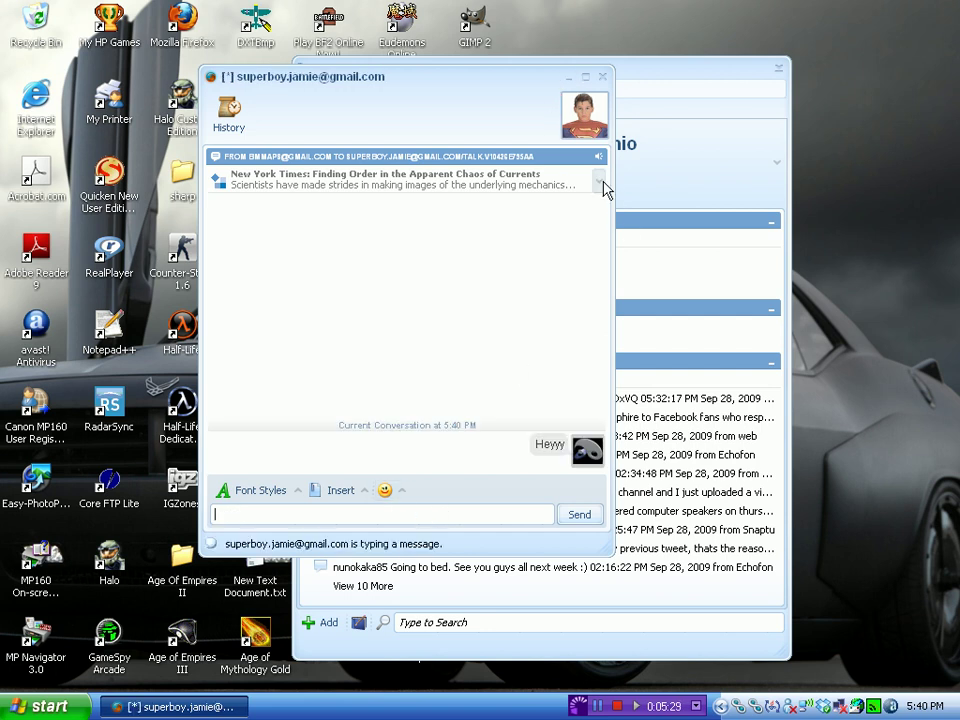
Check a news item's options, then minimise the Google Talk chat window.
click(599, 183)
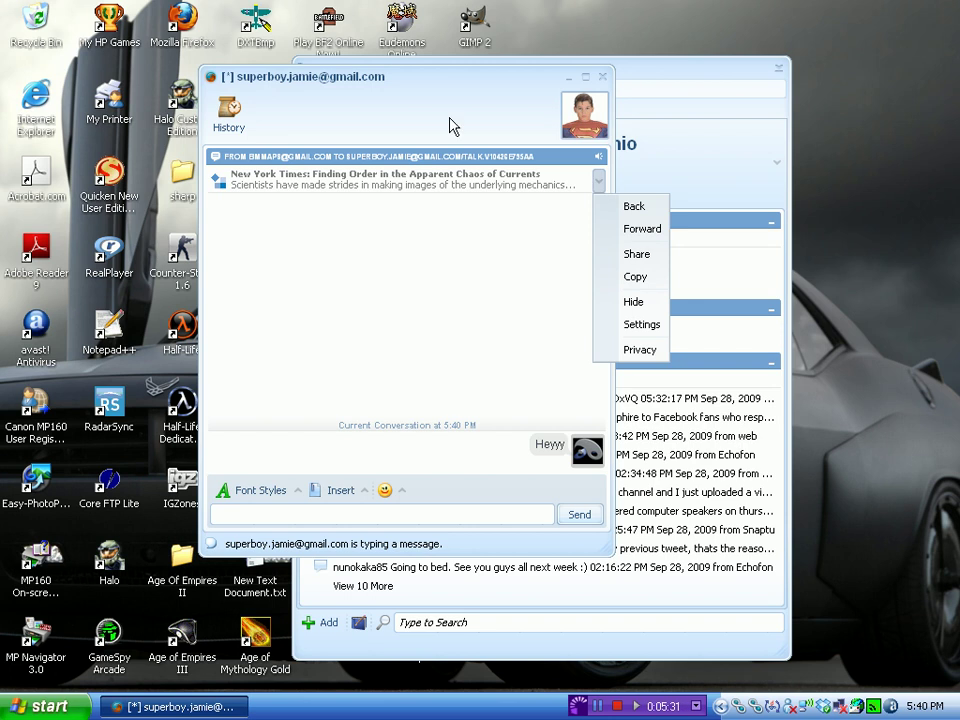
click(377, 78)
click(474, 514)
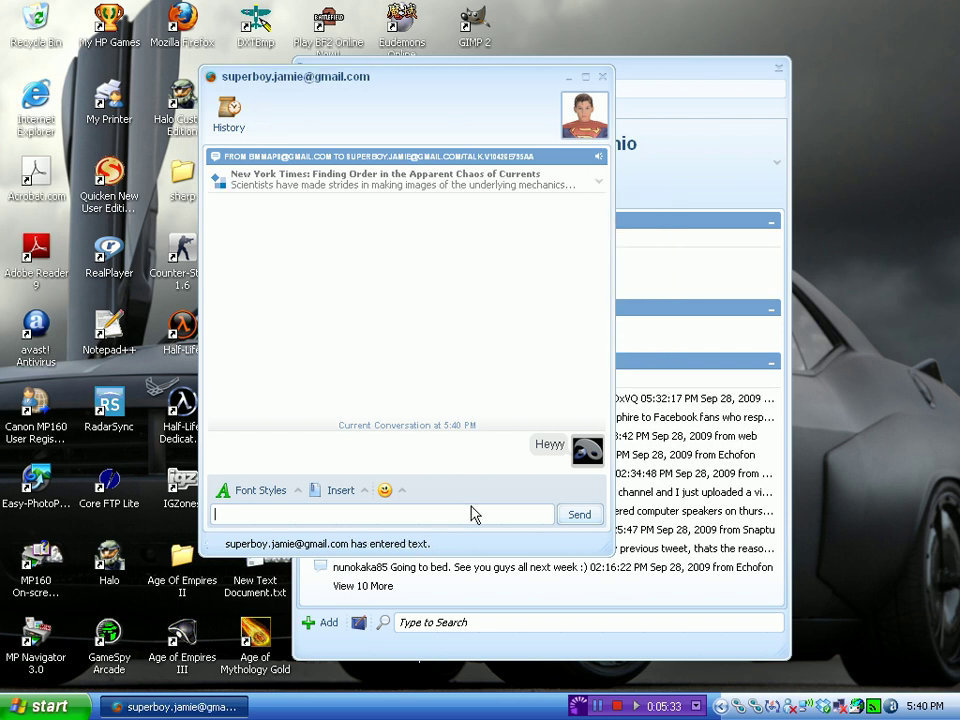
click(566, 77)
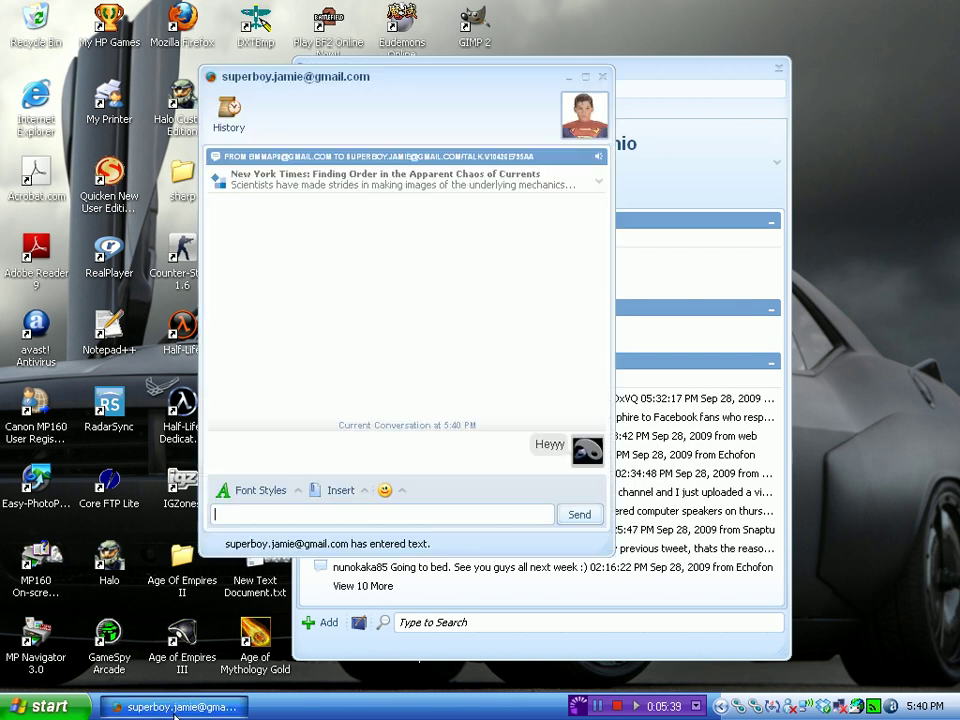
double_click(543, 447)
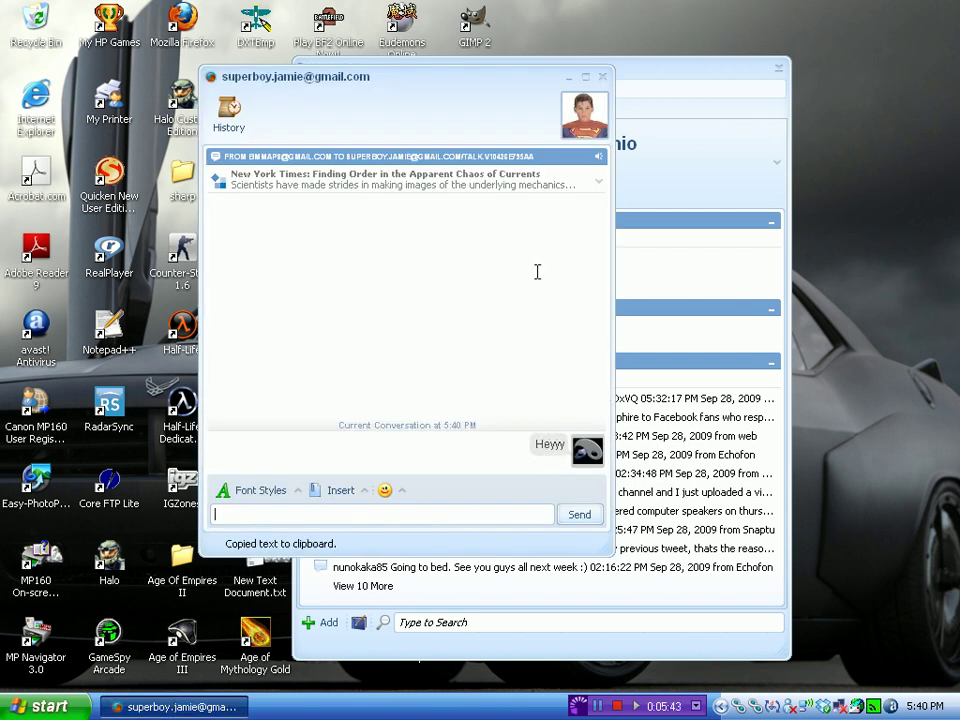
click(568, 78)
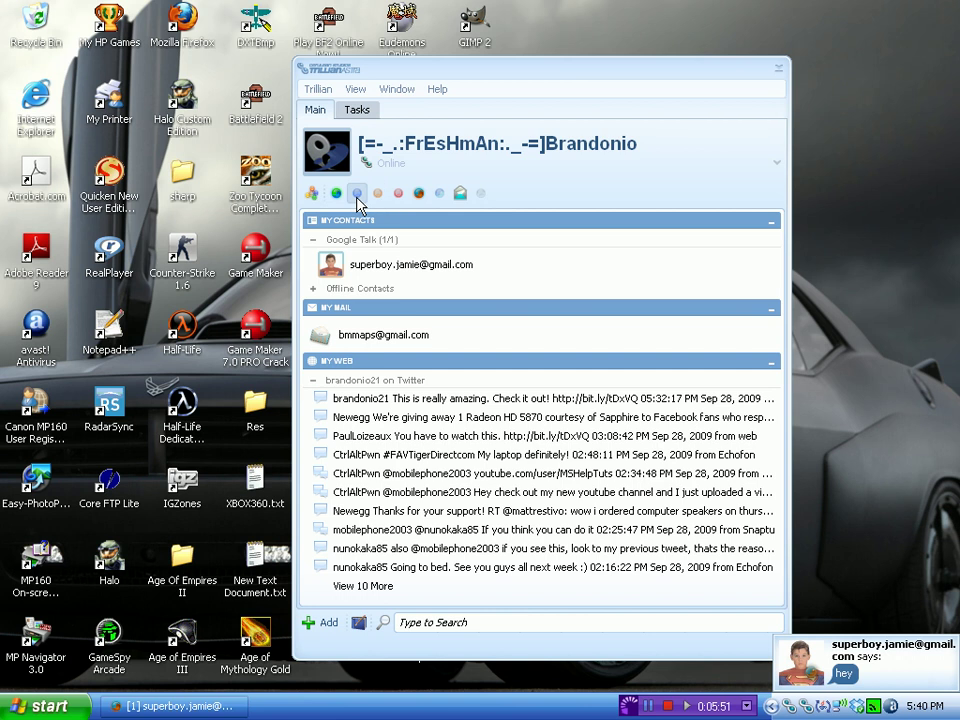
Connect the Yahoo account and move the Google Talk chat window to the left edge.
click(400, 194)
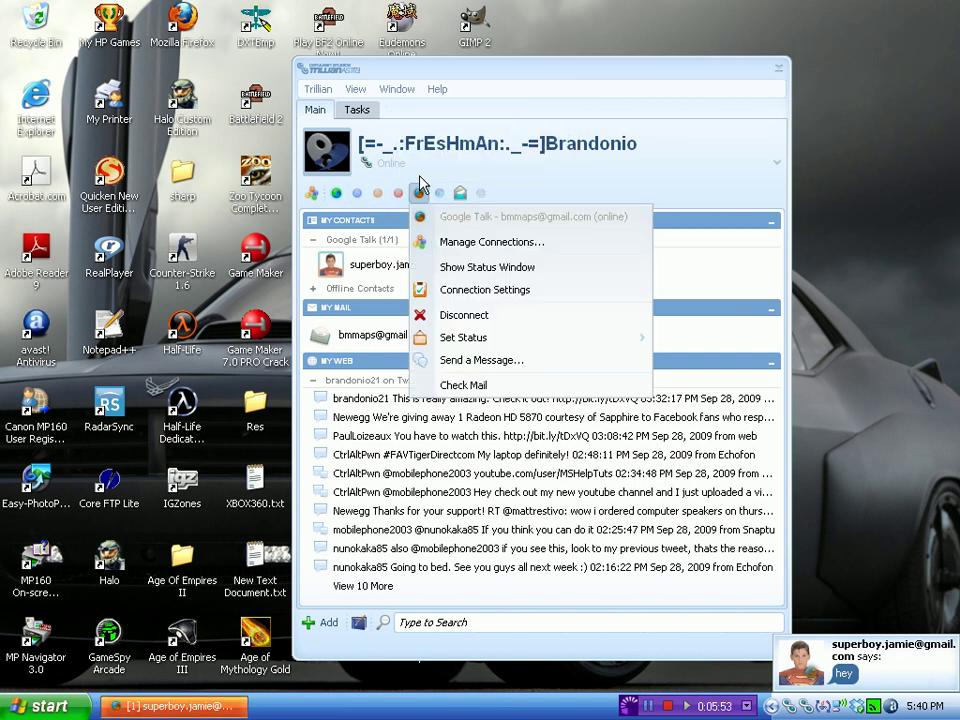
click(430, 169)
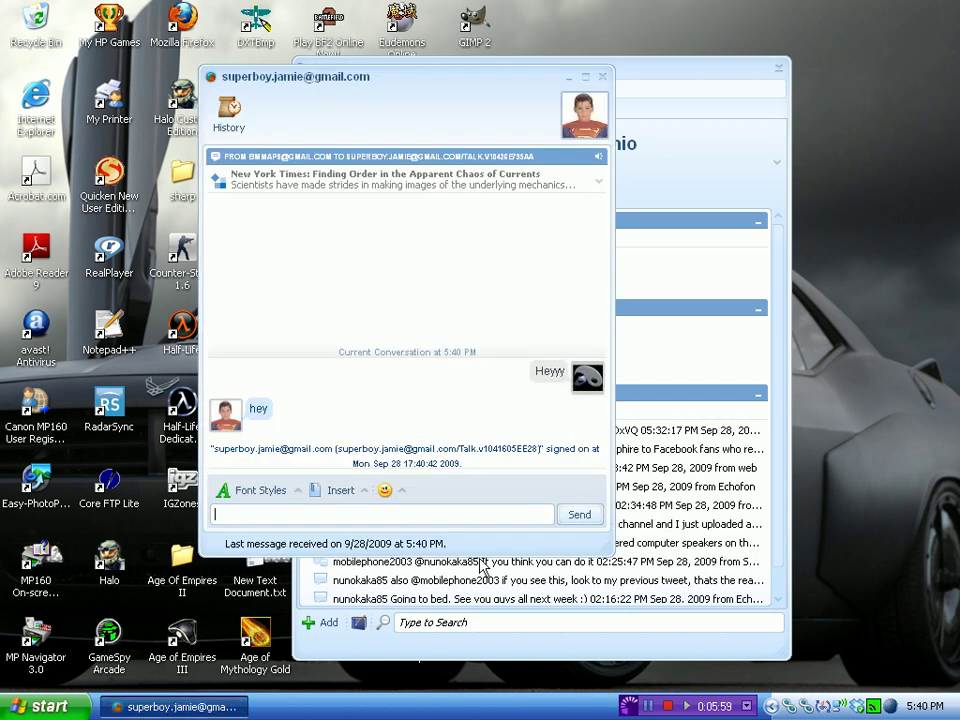
click(668, 80)
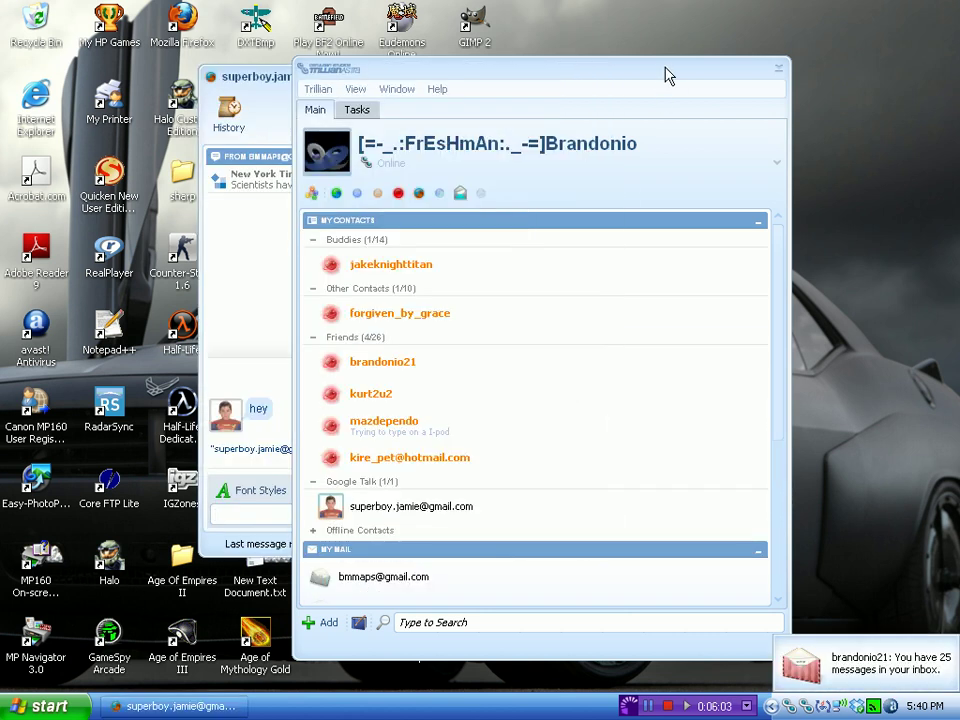
drag(268, 78, 96, 68)
Move the contact list right, open a tabbed chat with the Buddies contact, and send 'Hey'.
drag(495, 71, 593, 70)
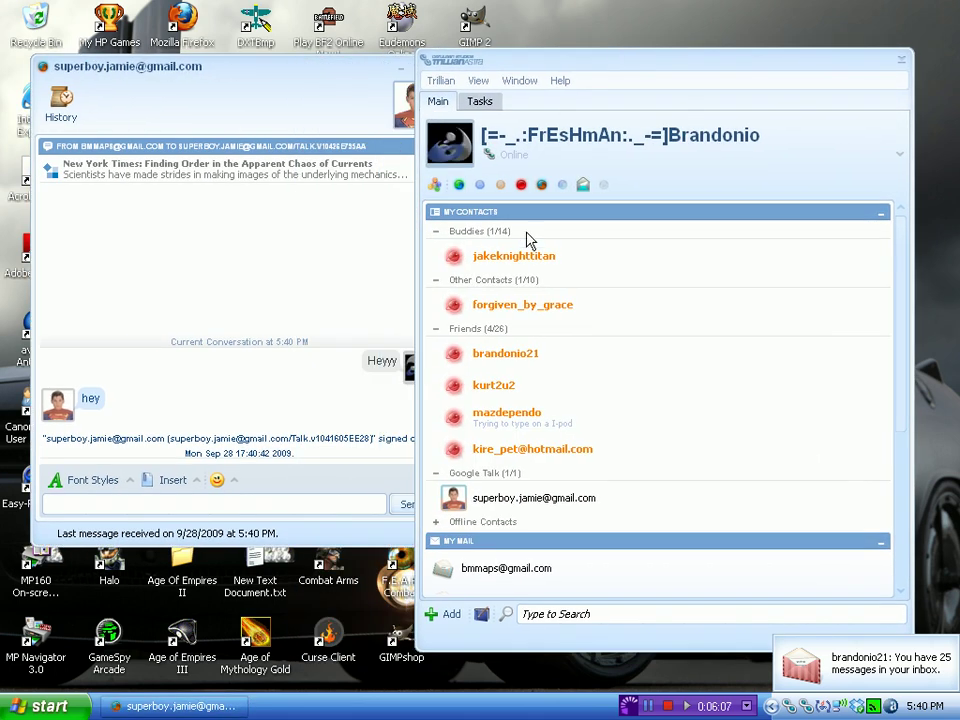
double_click(527, 265)
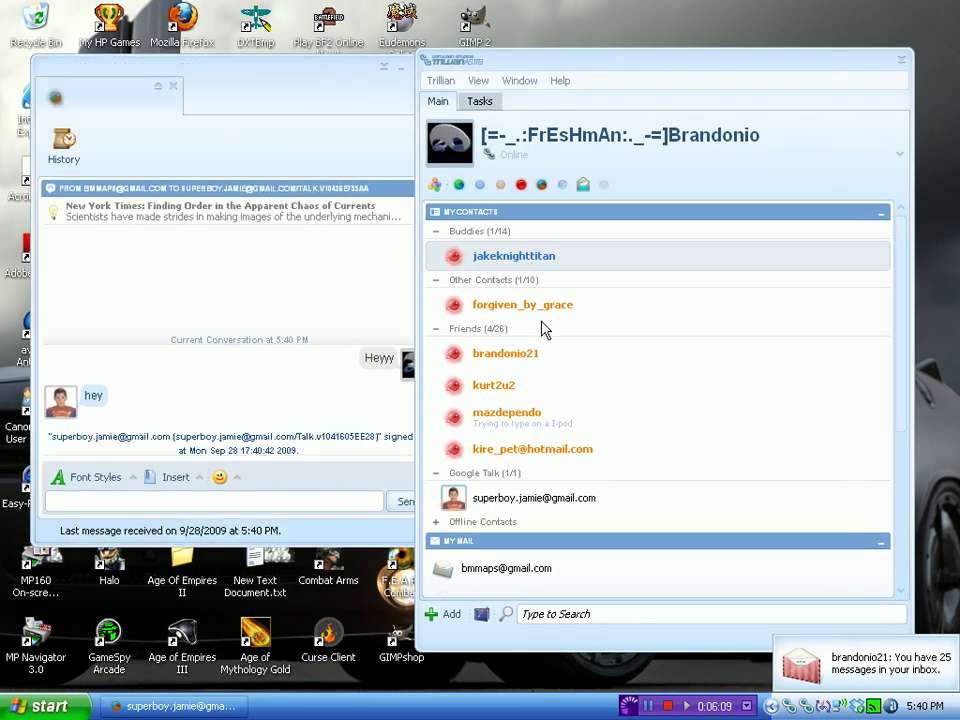
drag(189, 71, 489, 70)
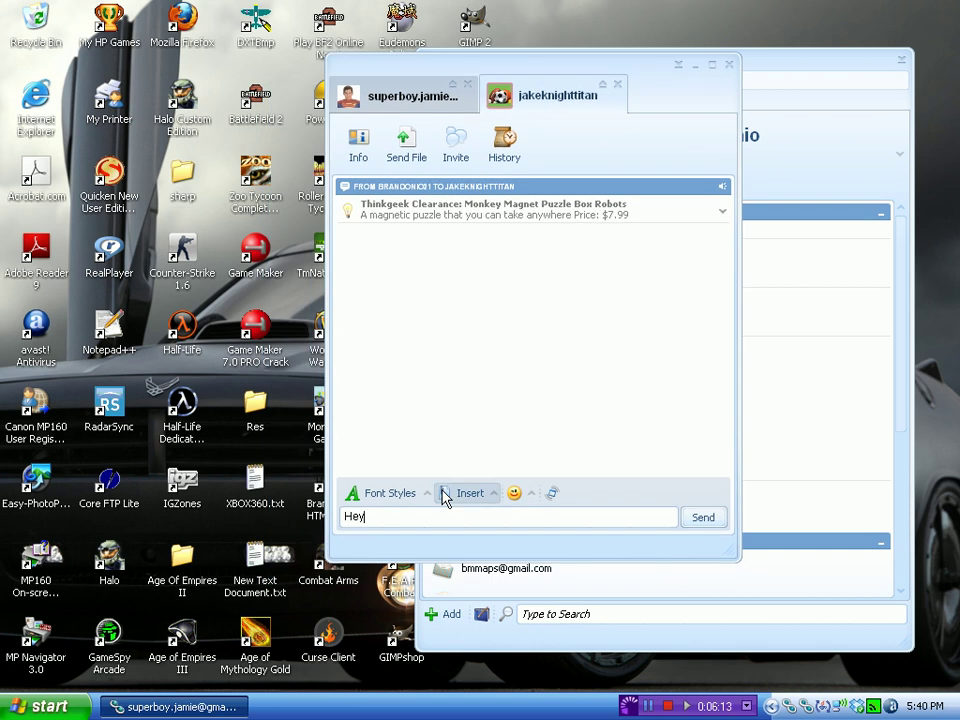
text(Hey)
key(Return)
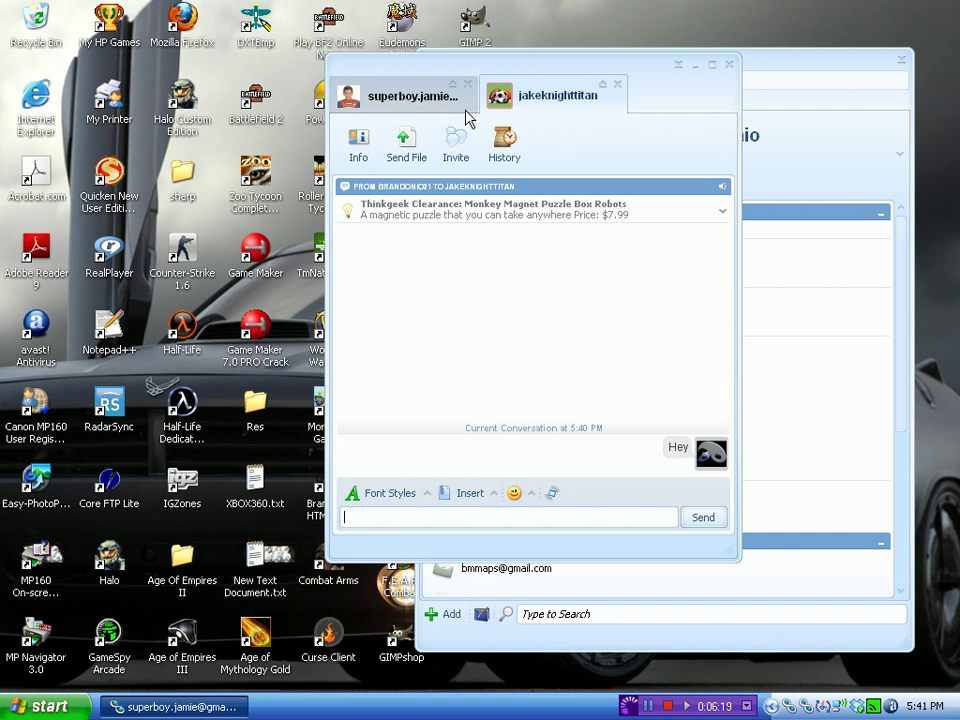
Switch back and forth between the Google Talk and Buddies chat tabs, typing 'lo'.
click(412, 97)
click(530, 96)
click(420, 105)
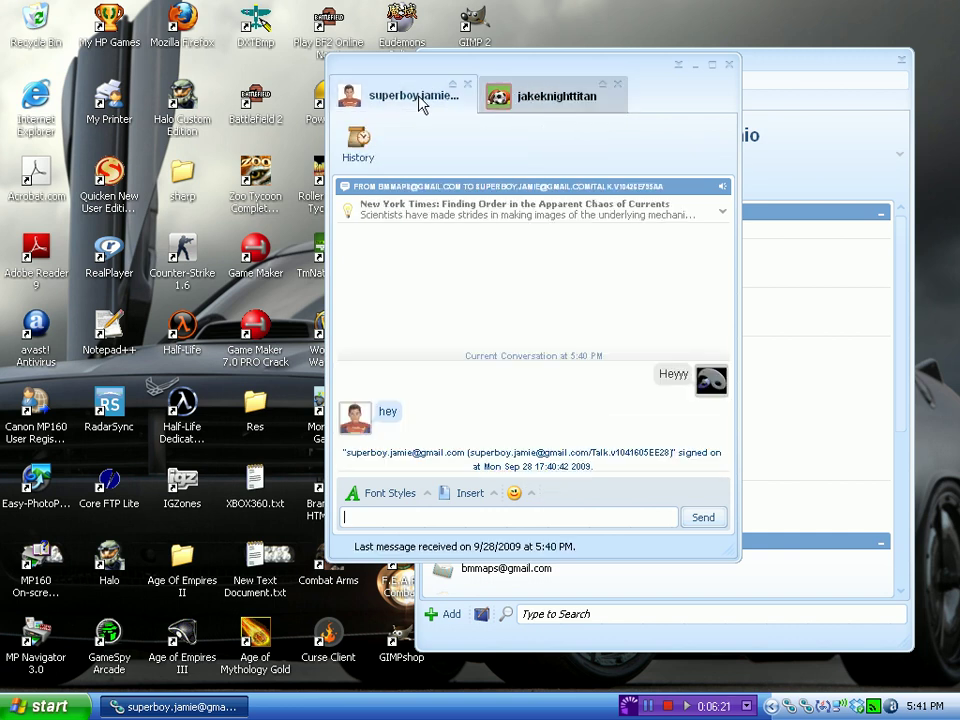
click(500, 94)
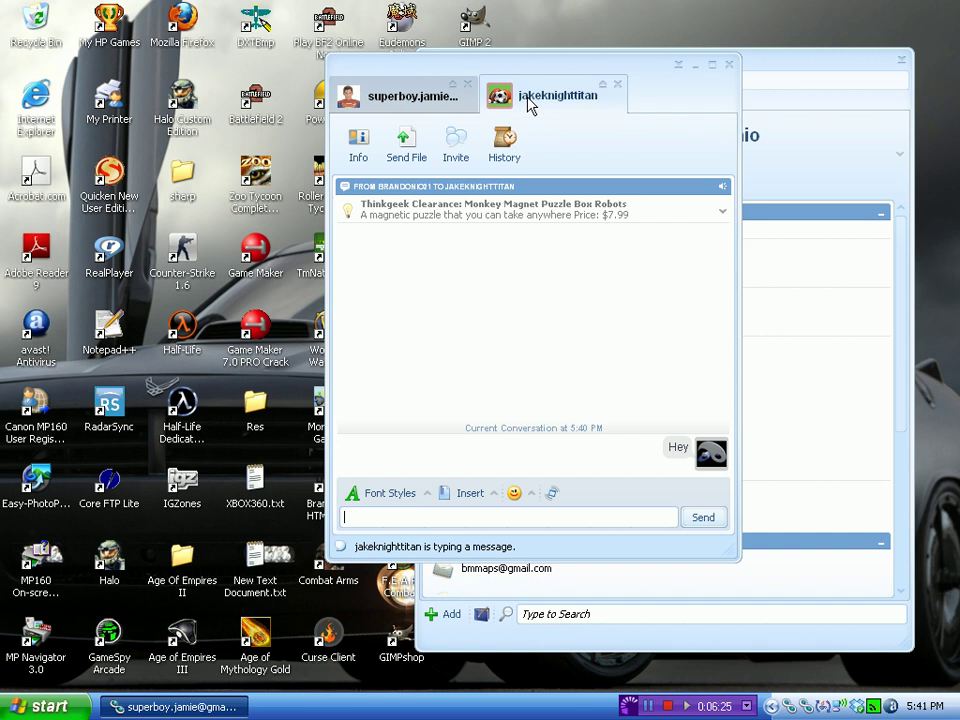
click(425, 108)
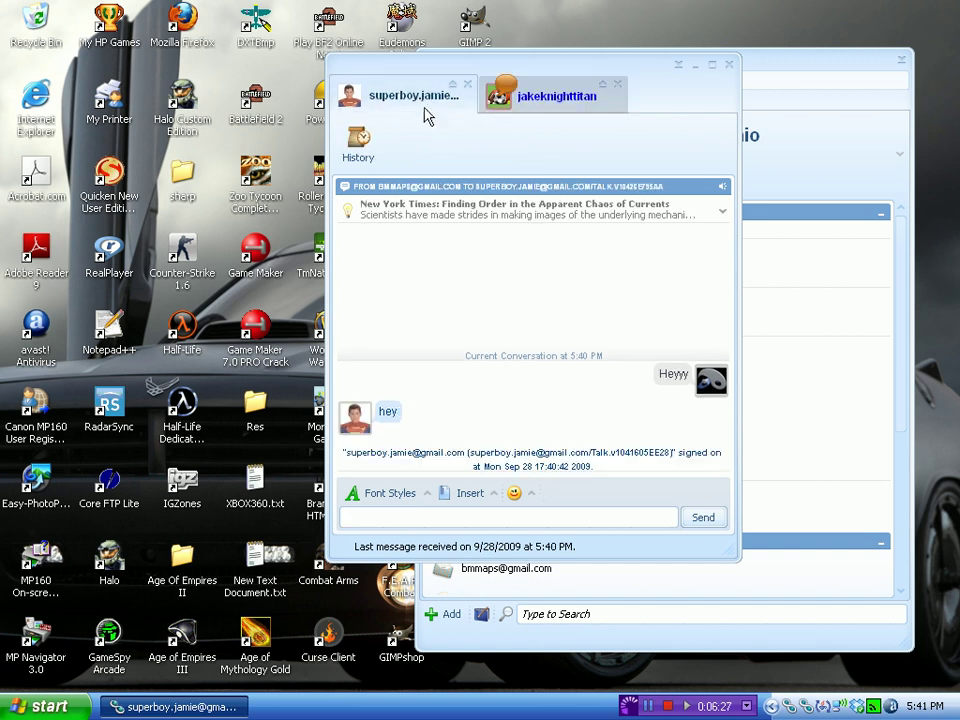
text(lo)
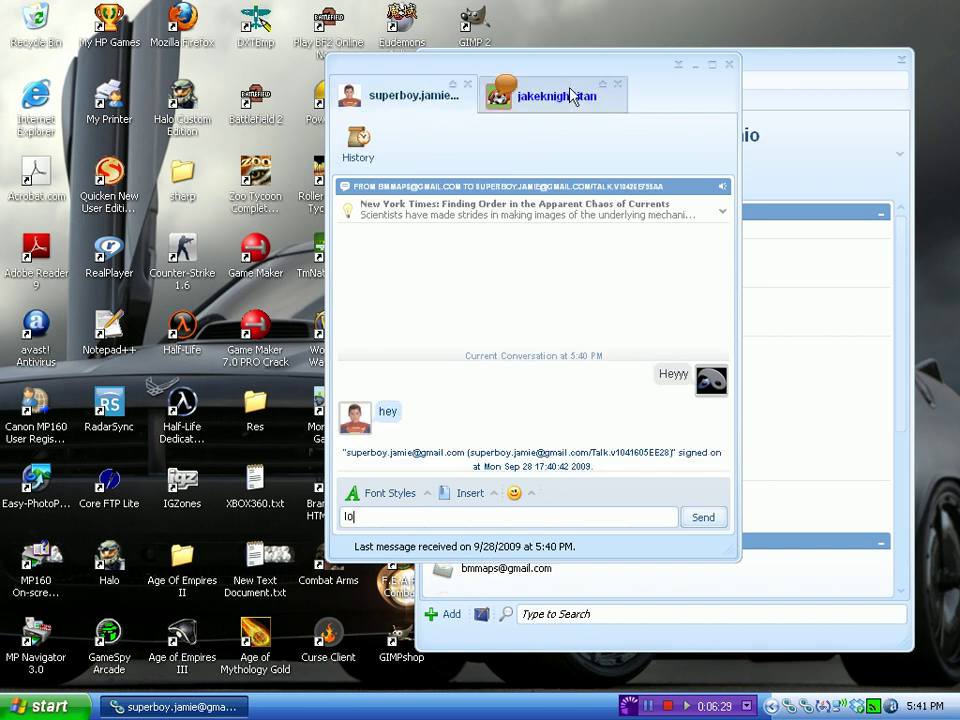
click(535, 92)
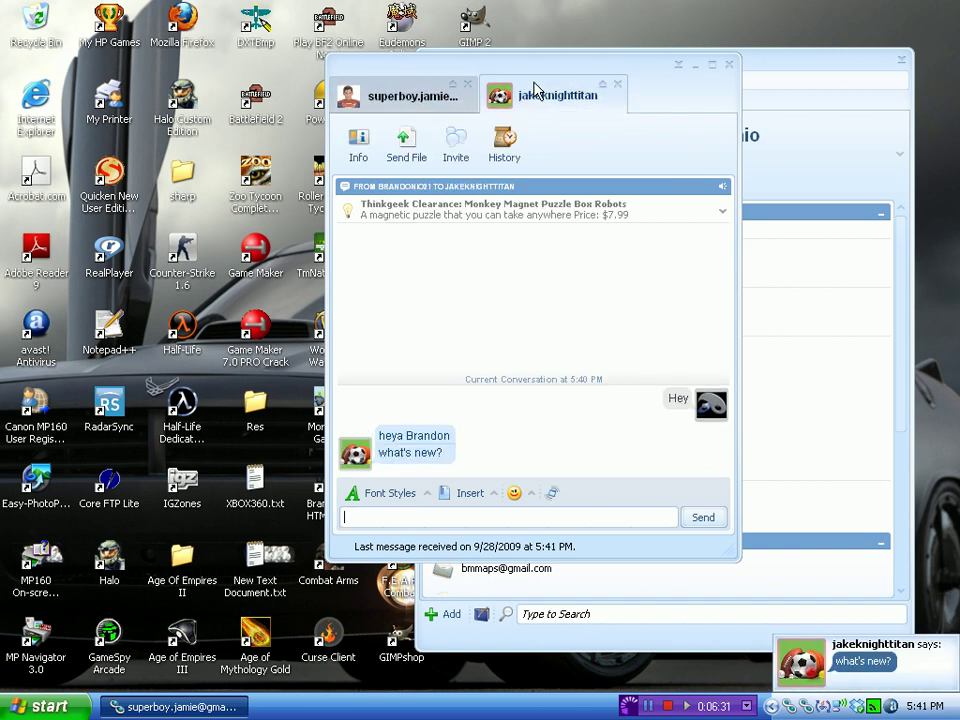
click(417, 104)
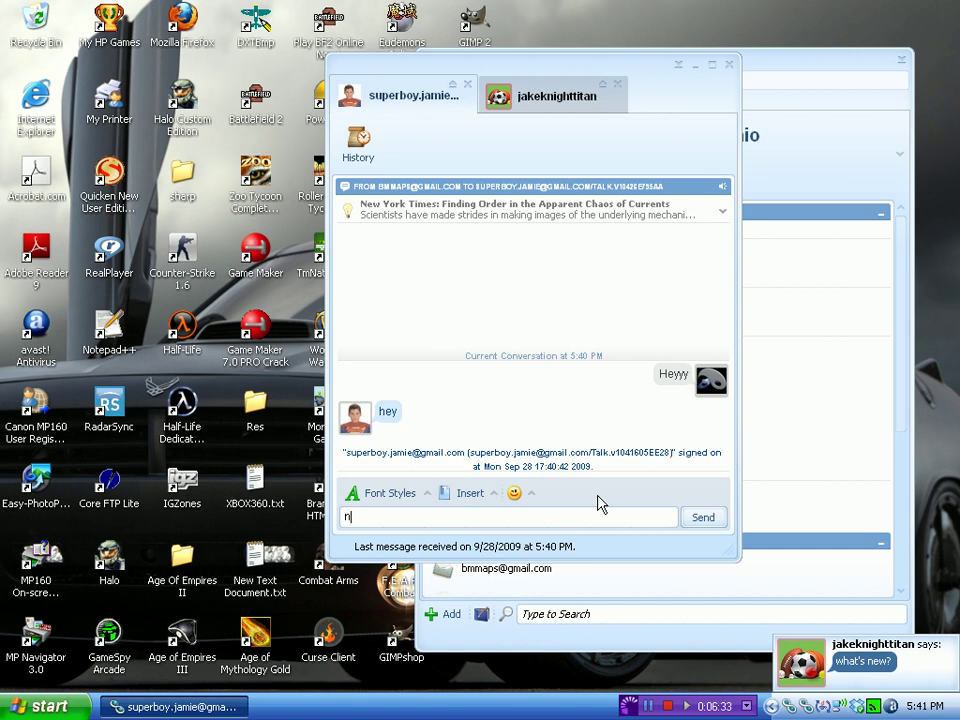
key(ctrl+Tab)
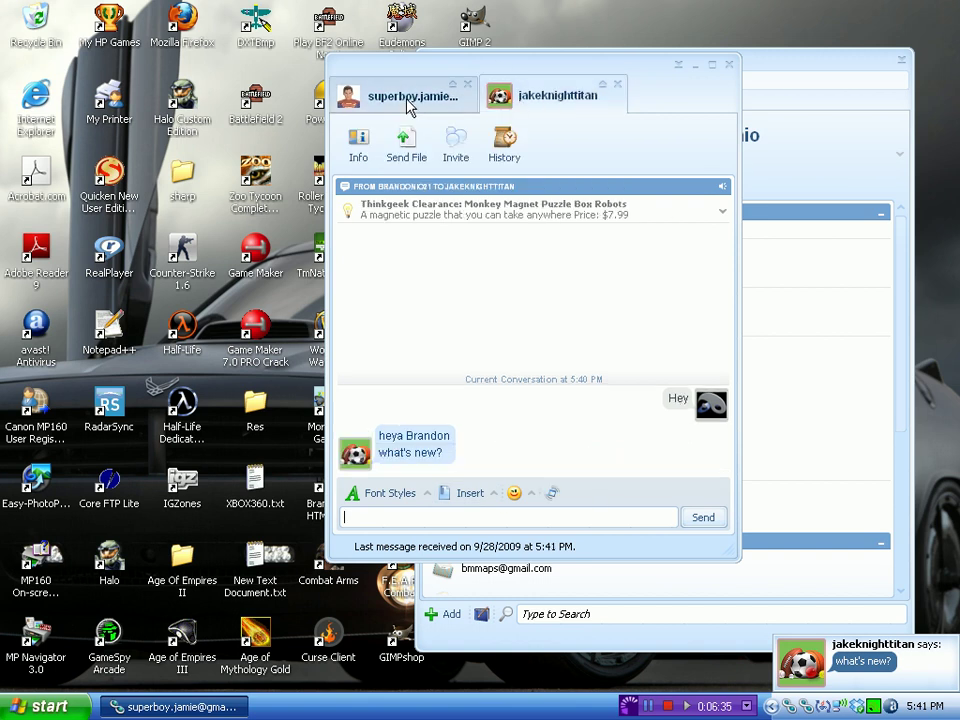
click(398, 95)
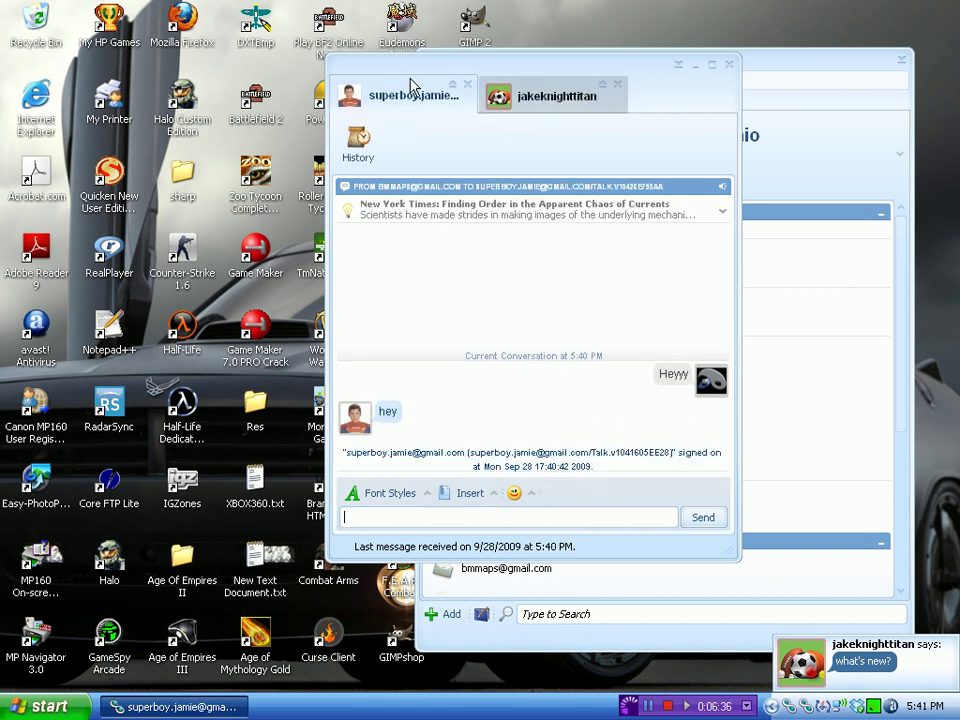
click(529, 101)
Send the Buddies contact 'vid', ':P', 'say :Hello', 'io gtalk' and 'yto', then flip between tabs.
mouse_move(524, 563)
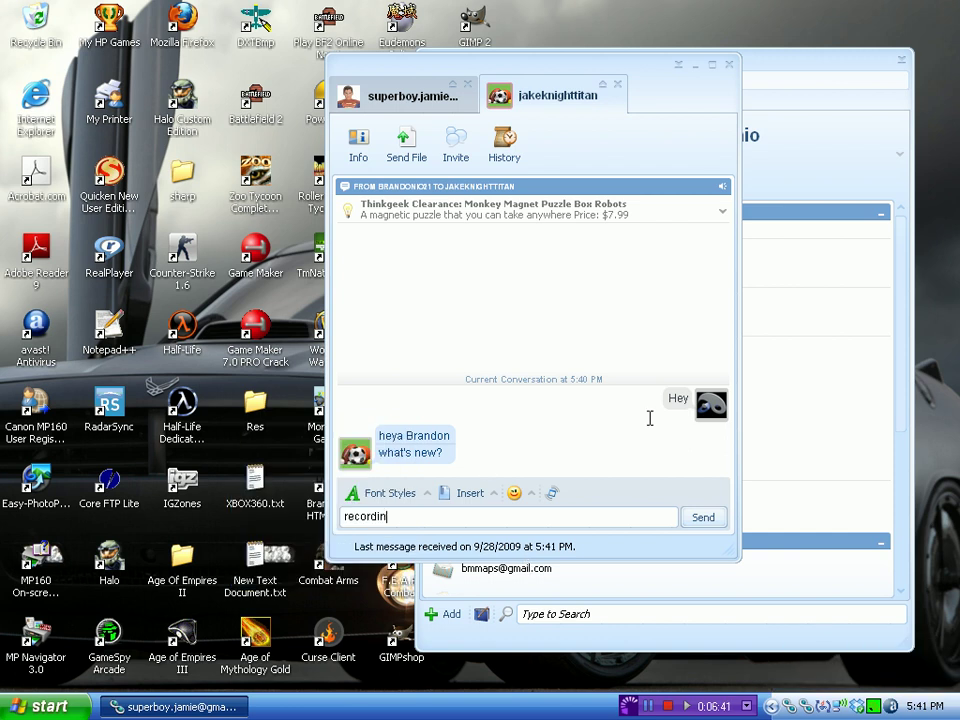
text(vid)
key(Return)
text(:)
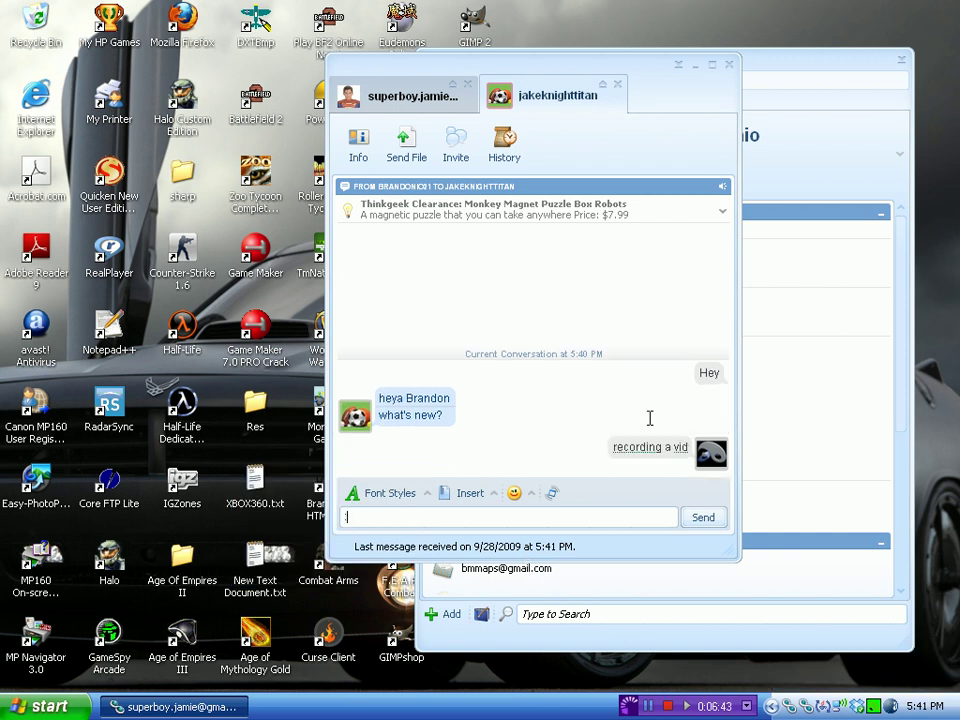
text(P)
key(Return)
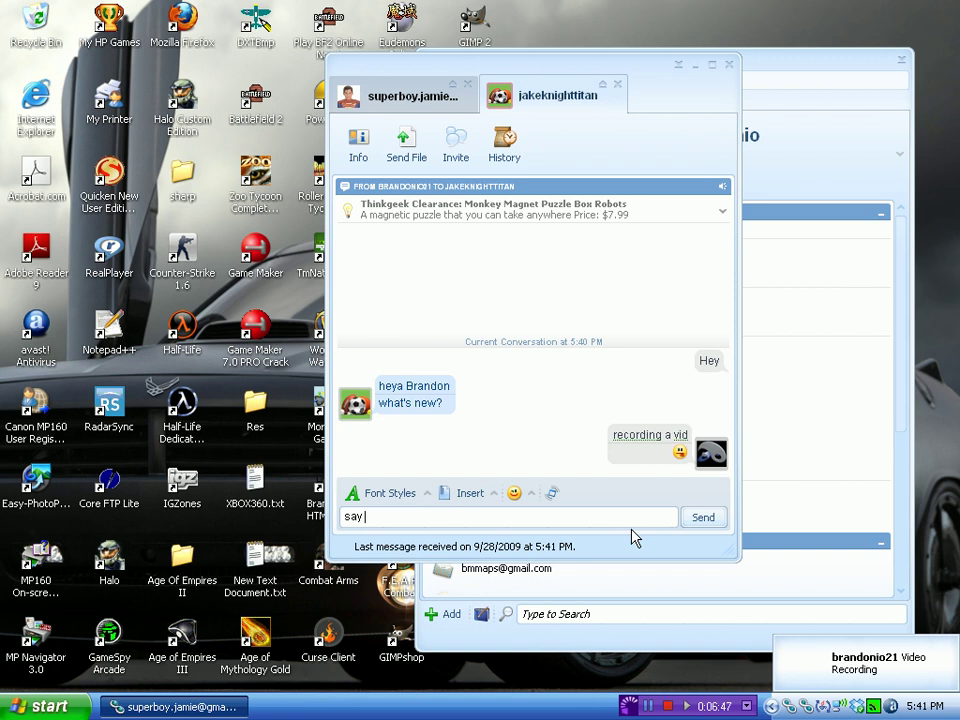
text(say :Hello)
key(Return)
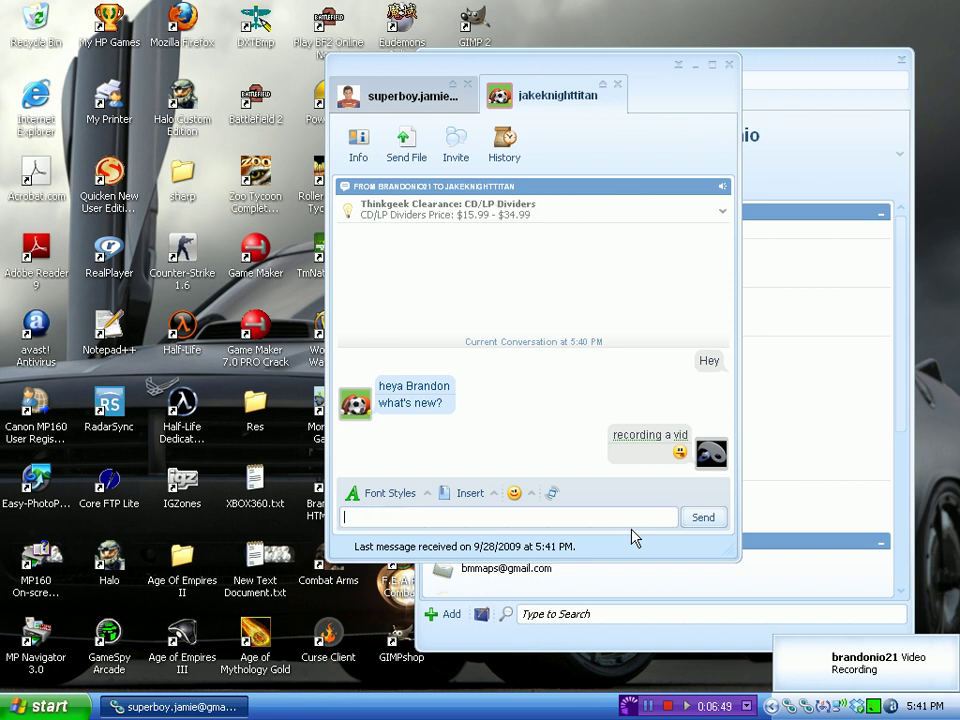
text(io)
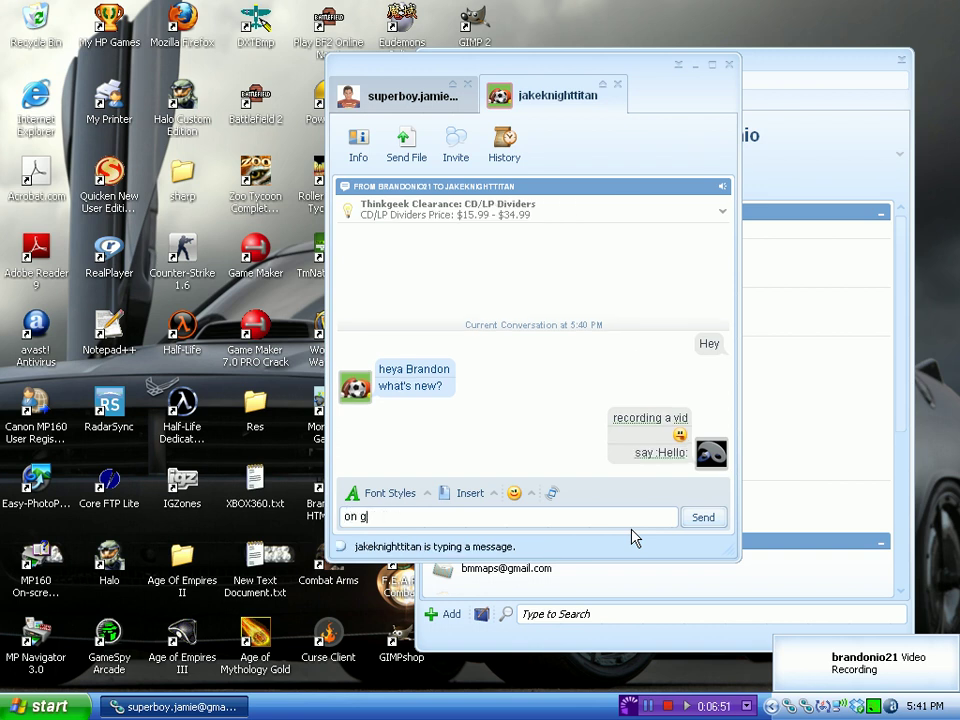
text( gtalk)
key(Return)
text(yto)
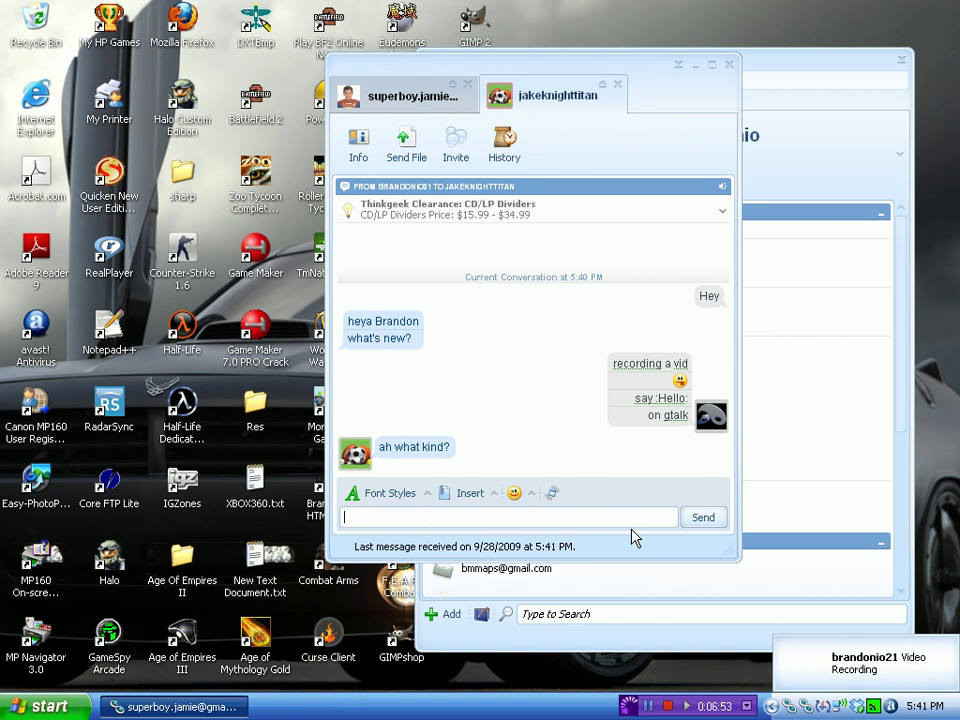
key(Return)
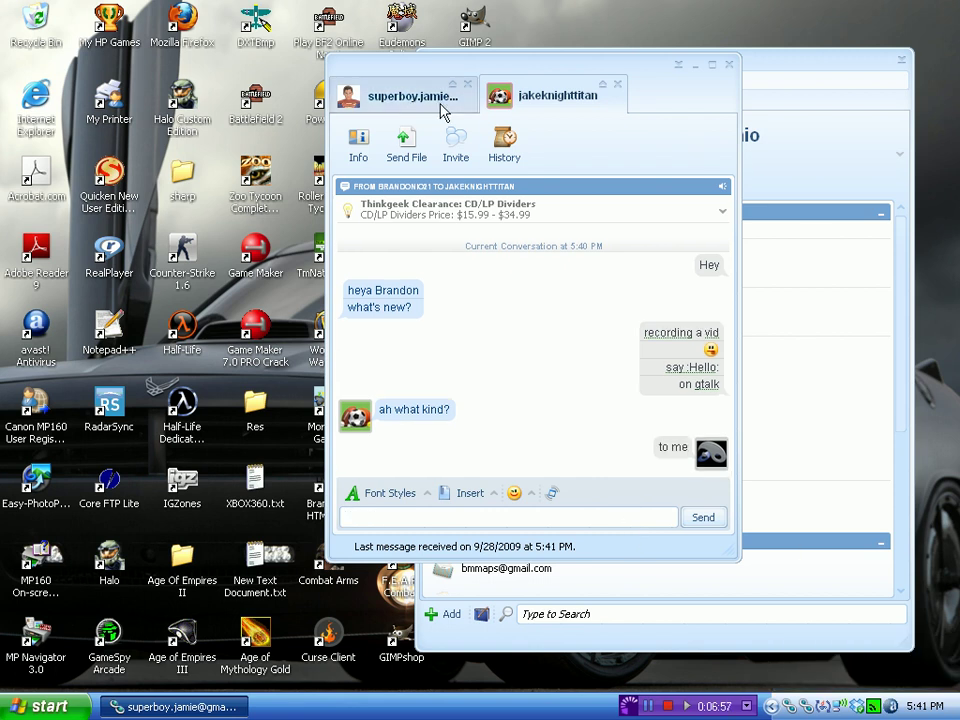
click(385, 95)
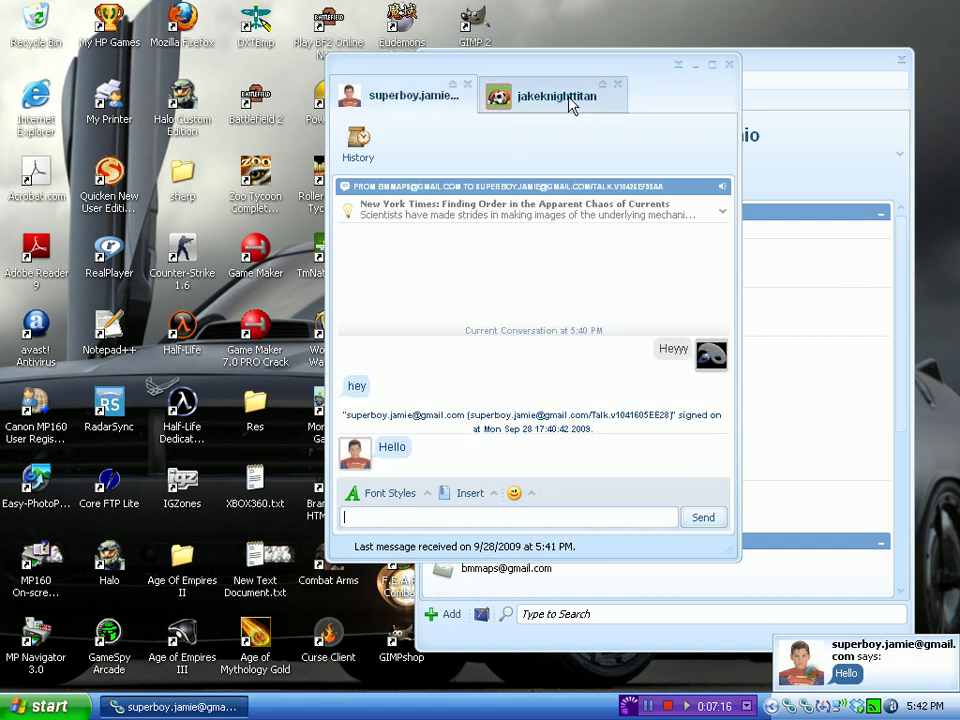
click(487, 97)
click(409, 97)
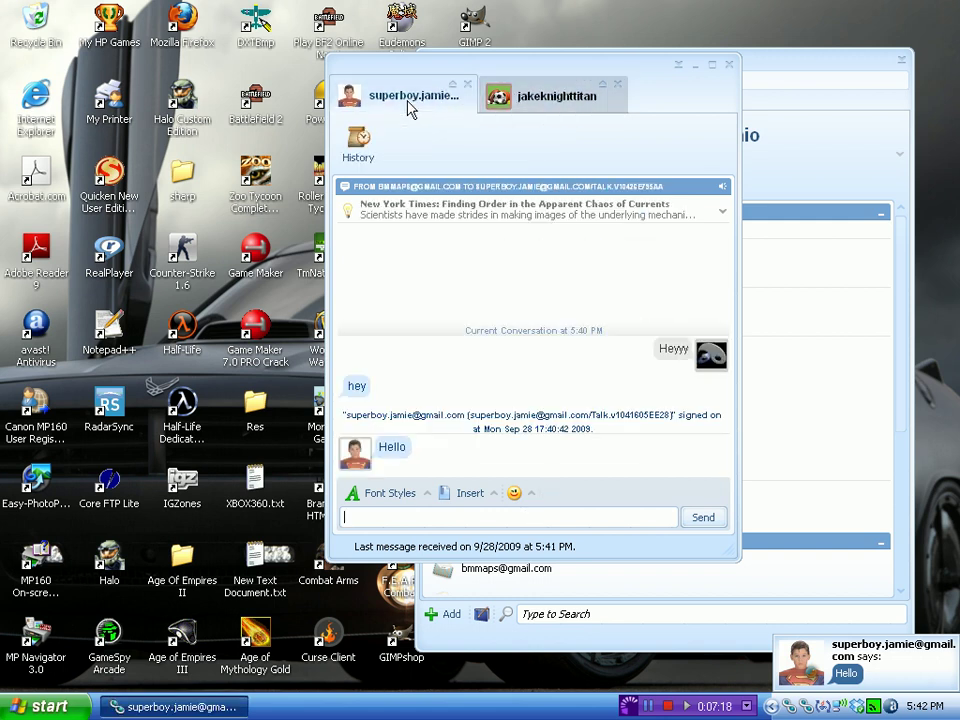
Close all chat tabs through Close Confirm, then scroll the contact list down and back up.
click(730, 65)
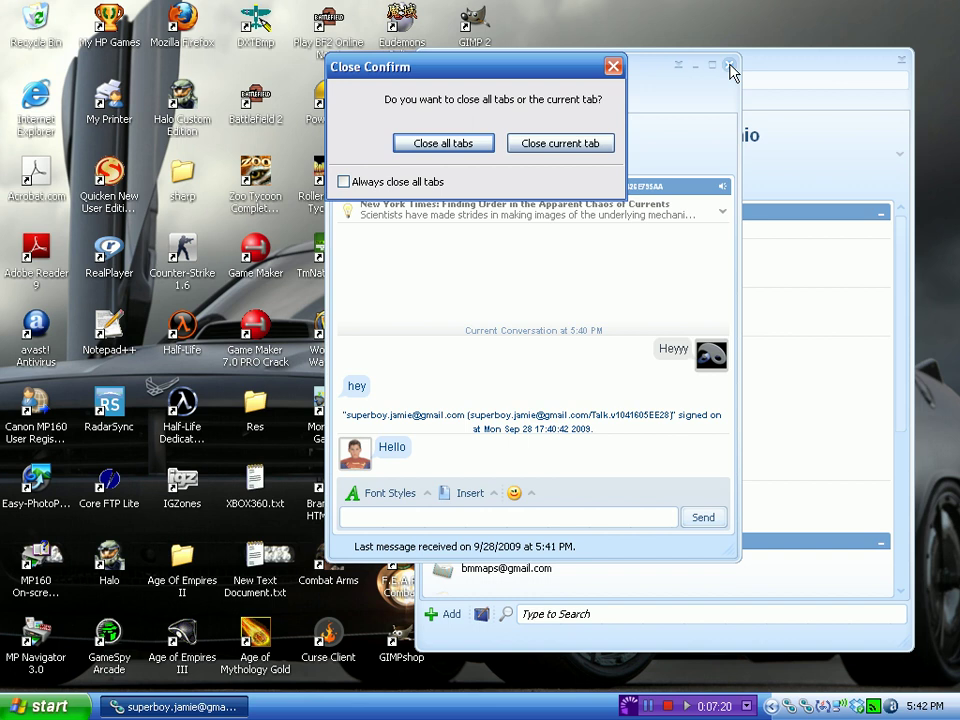
click(455, 145)
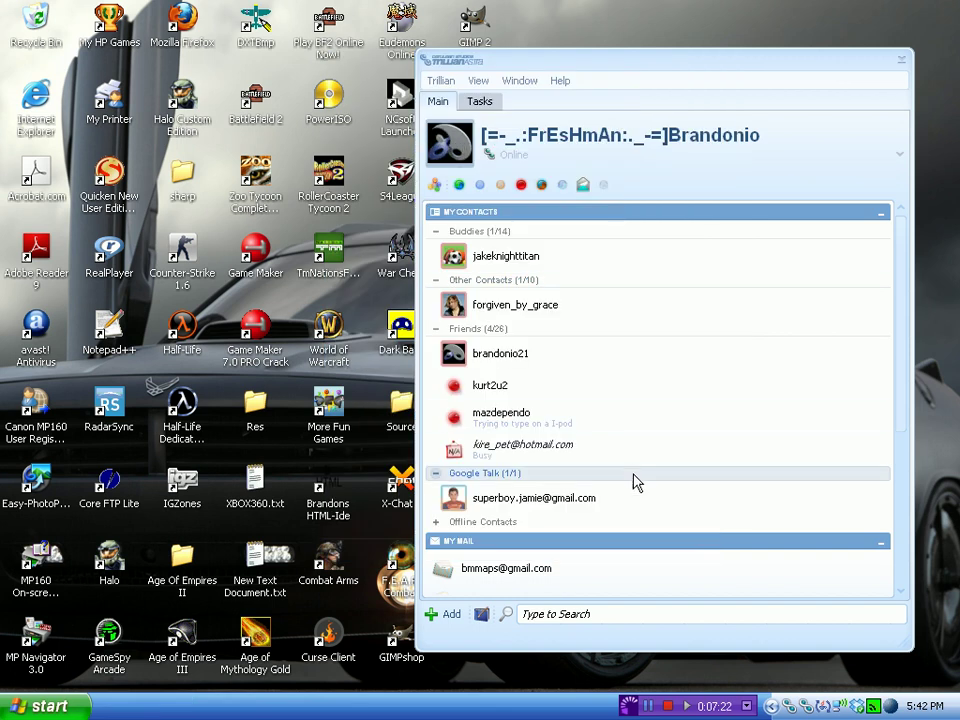
scroll(641, 508, down, 2)
scroll(641, 508, down, 1)
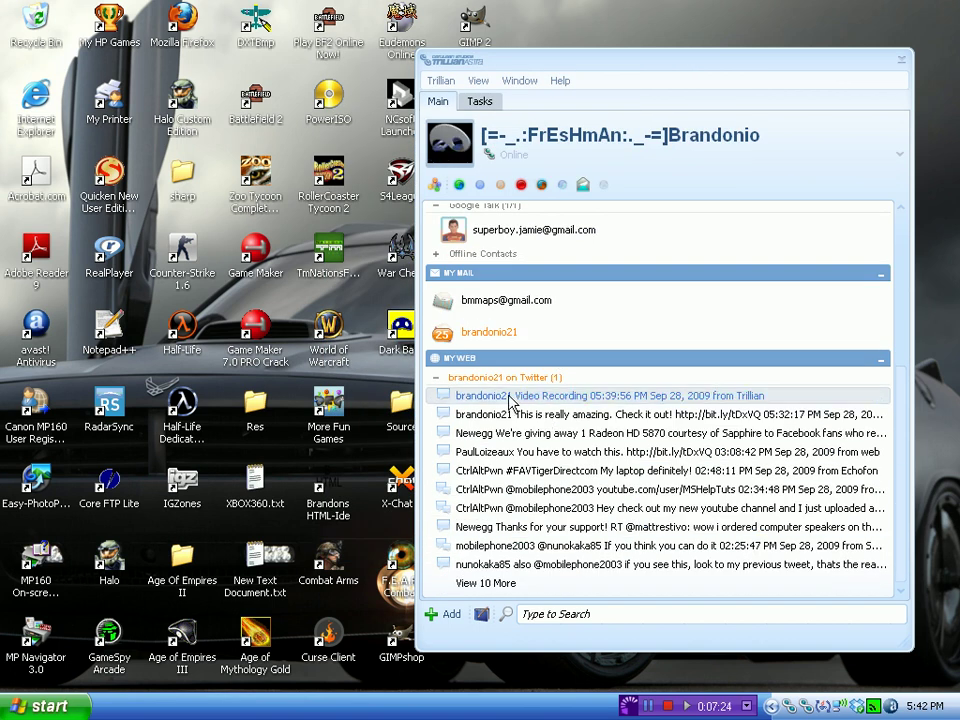
mouse_move(510, 406)
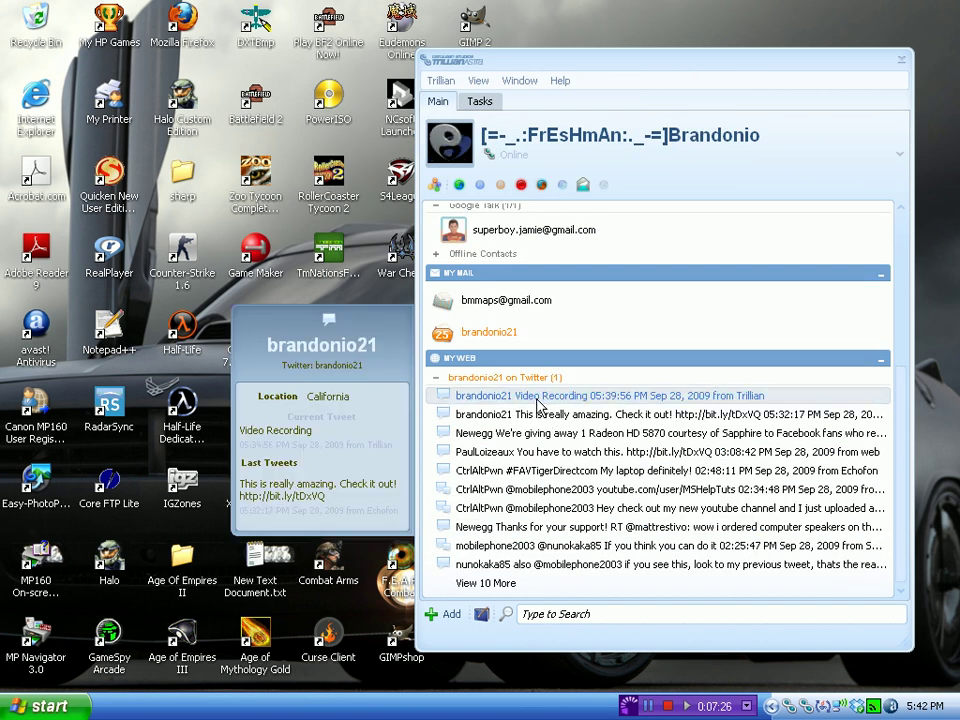
scroll(555, 400, up, 5)
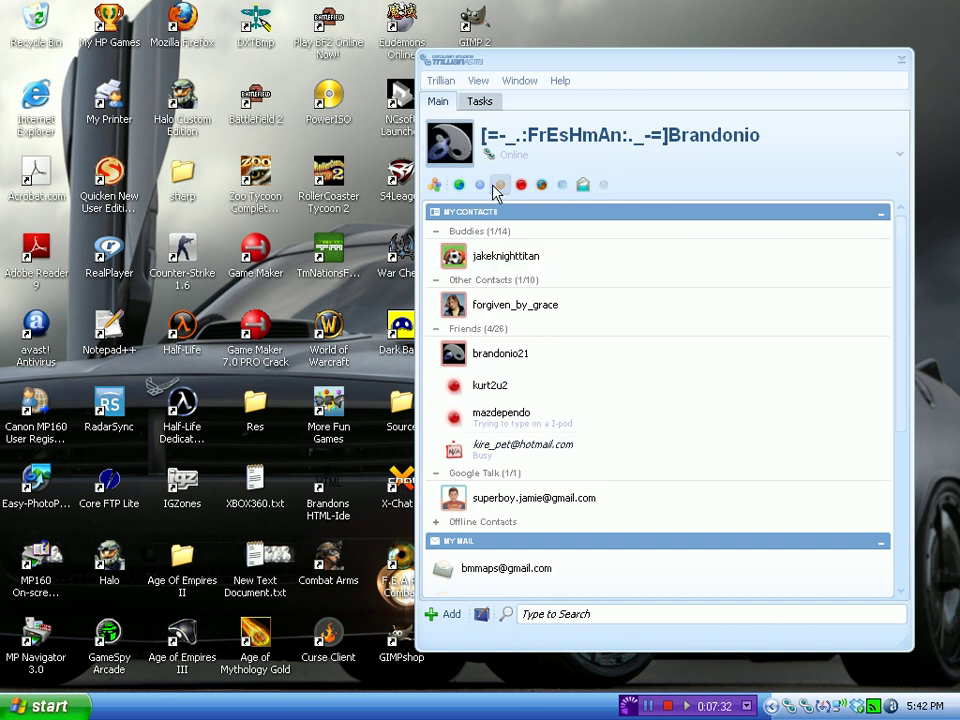
Drag the contact list window leftward, then scroll its groups down and back up.
drag(525, 71, 421, 60)
mouse_move(728, 493)
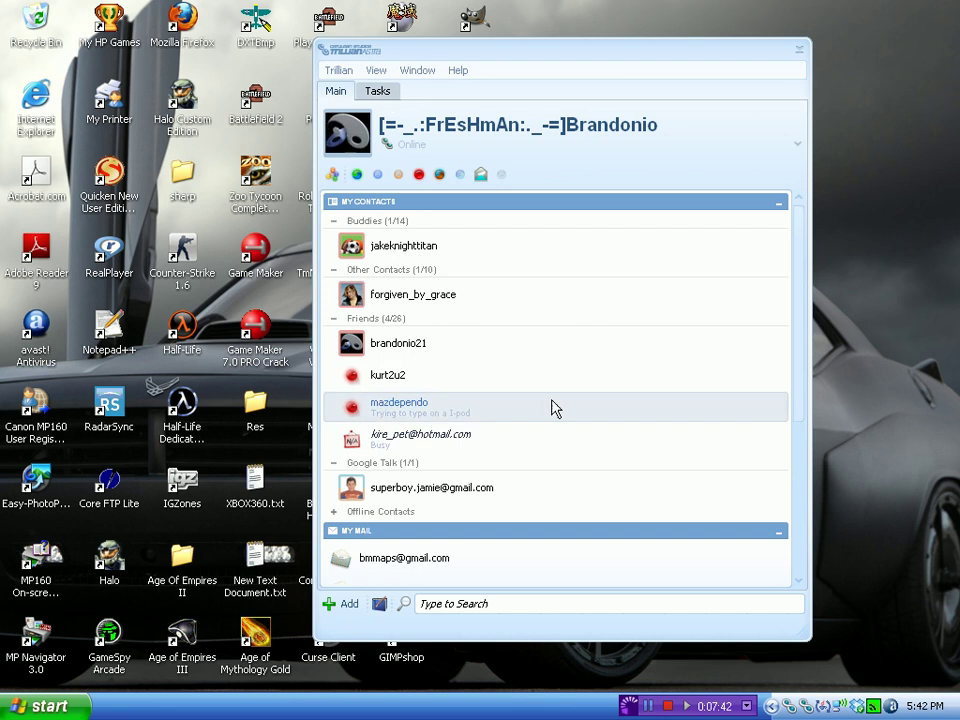
scroll(605, 425, down, 3)
scroll(610, 460, up, 3)
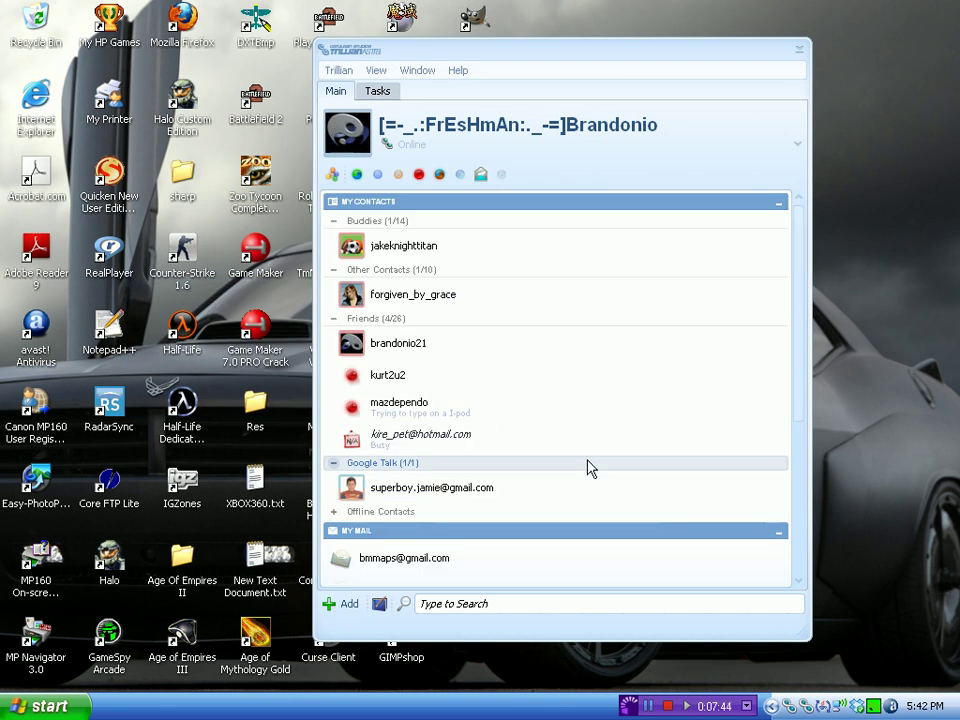